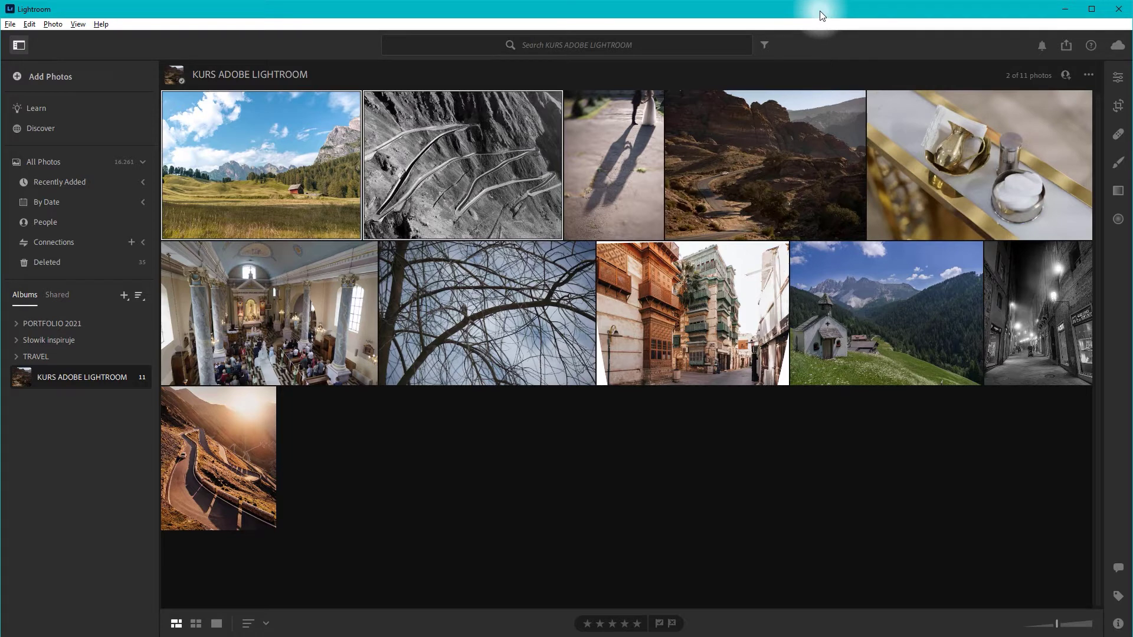
# Select only the Dolomites landscape photo and start sharing its edit to Discover
pyautogui.click(296, 161)
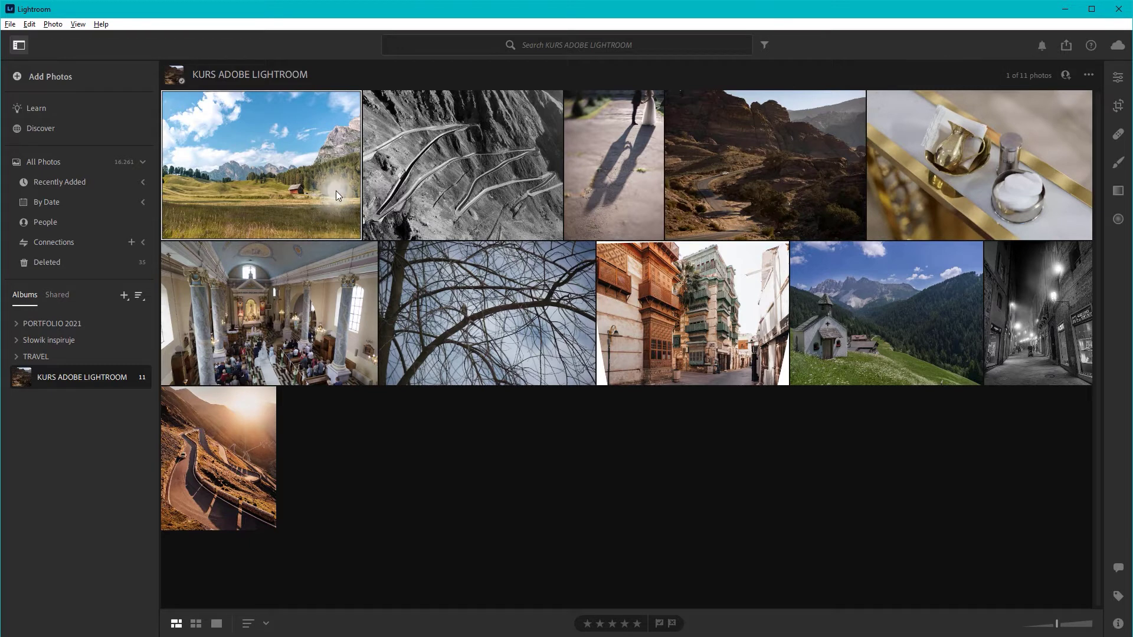
pyautogui.click(1066, 46)
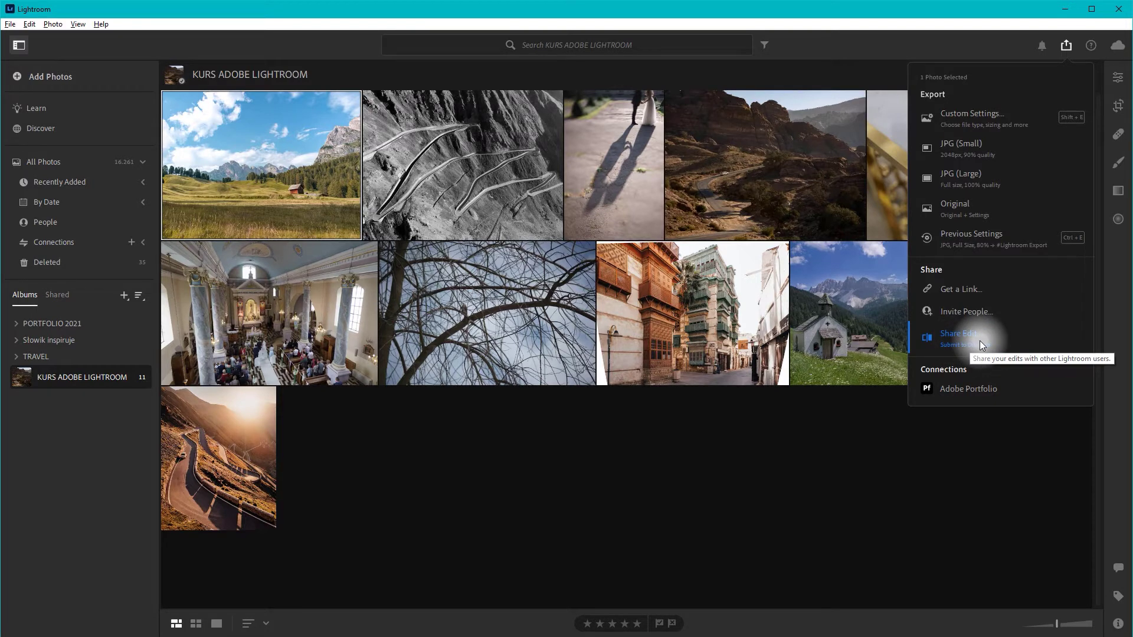
pyautogui.press('Escape')
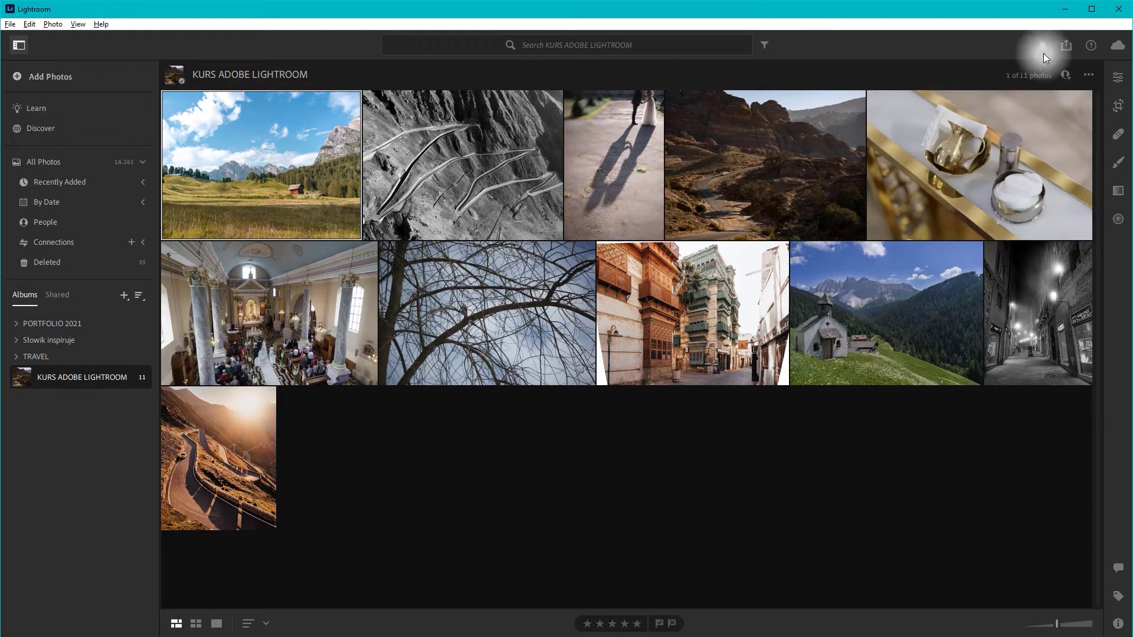
pyautogui.click(1065, 46)
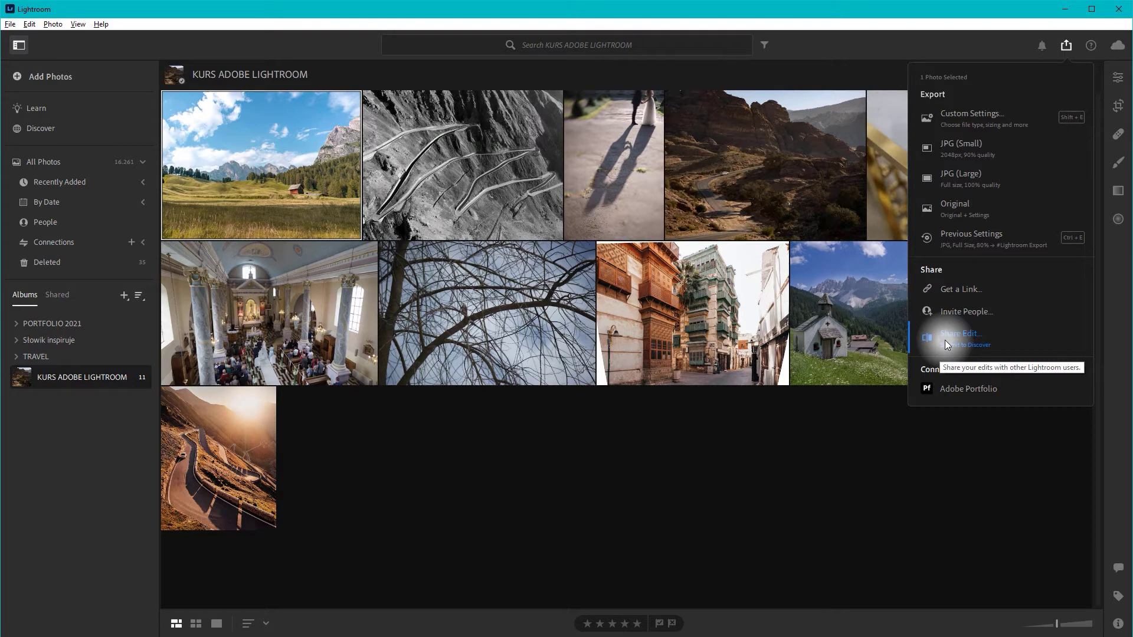
pyautogui.click(944, 337)
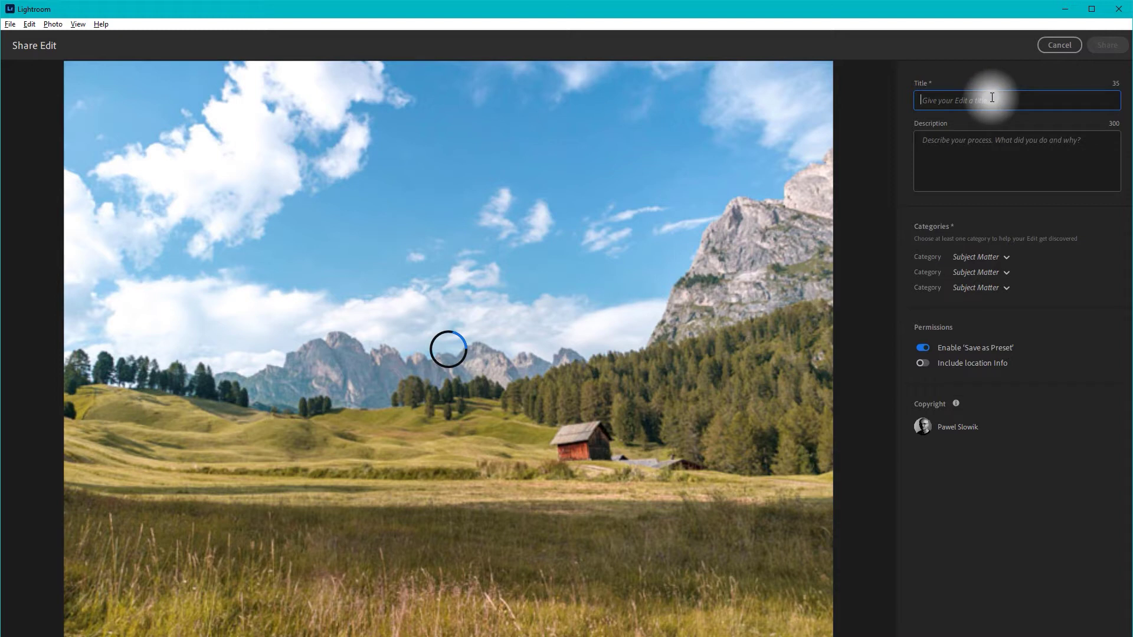
# Enter the title 'Dolomites' and description 'One photo from my trip to Dolomites in 2020'
pyautogui.write('Dolomites')
pyautogui.click(968, 150)
pyautogui.write('One photo from my ')
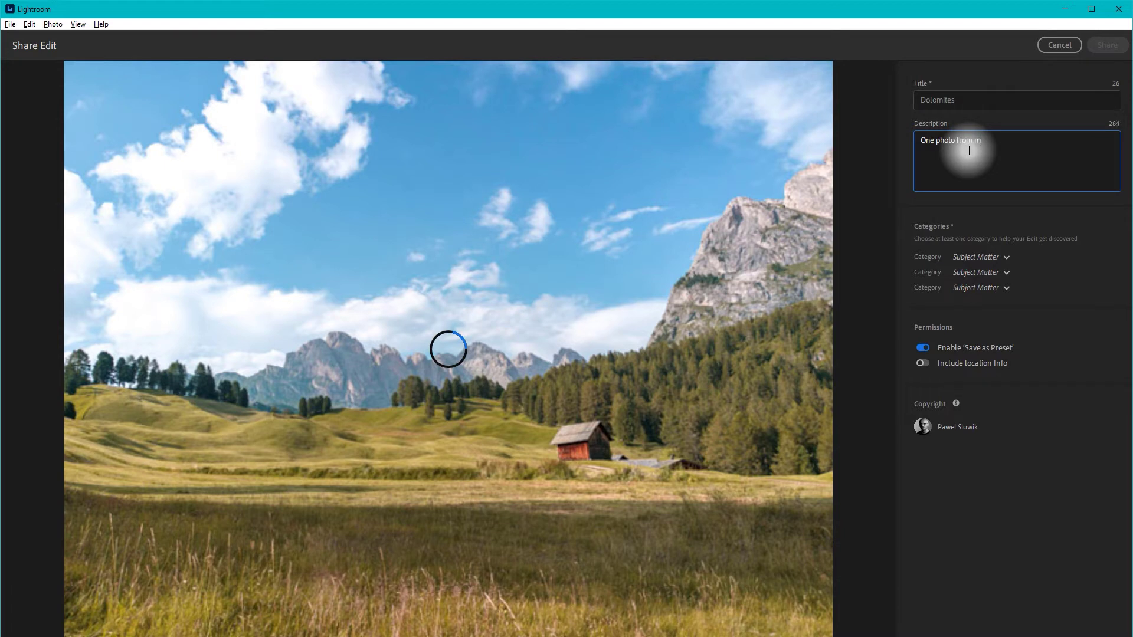
pyautogui.write('trip to Dolomites in 2020.')
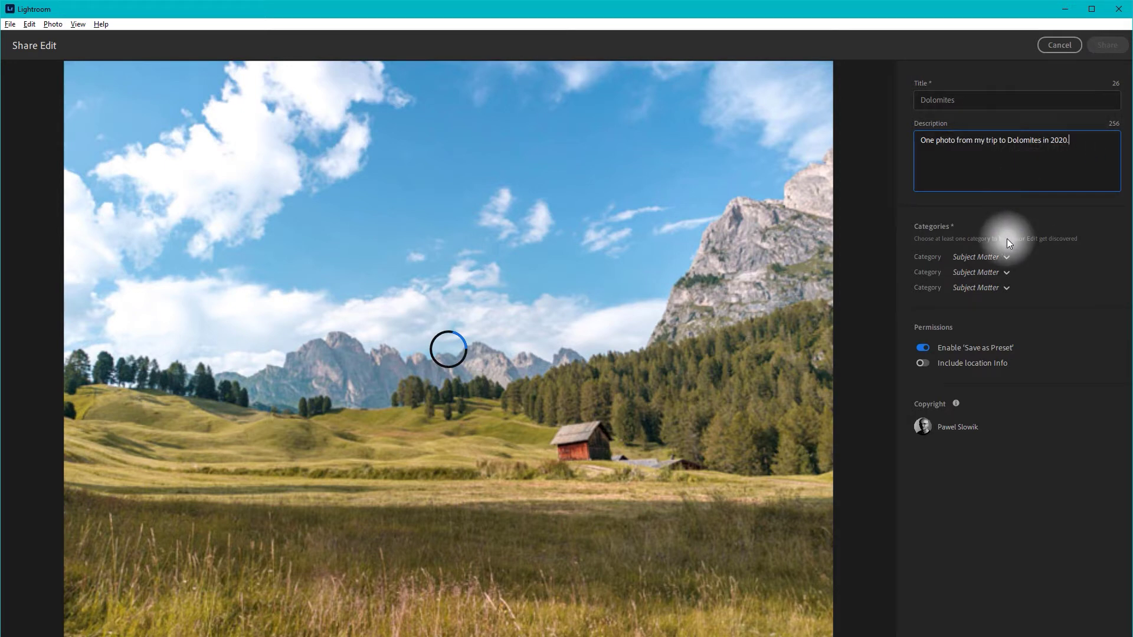
pyautogui.click(996, 258)
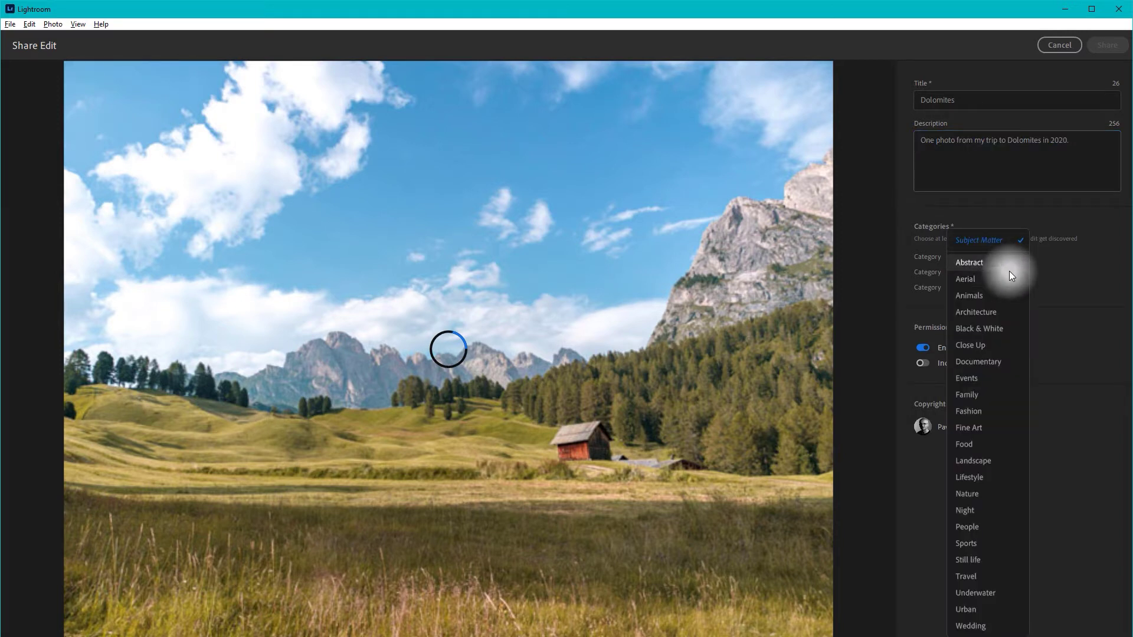
# Set the categories to Nature, Travel and Landscape and allow saving the edit as a preset
pyautogui.click(982, 493)
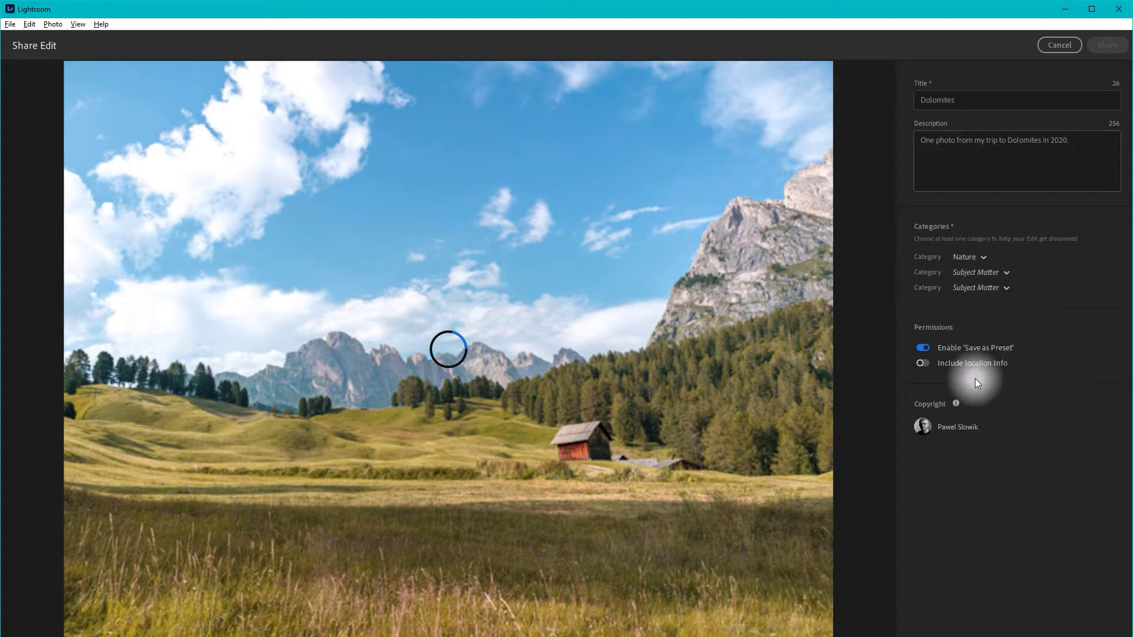
pyautogui.click(961, 274)
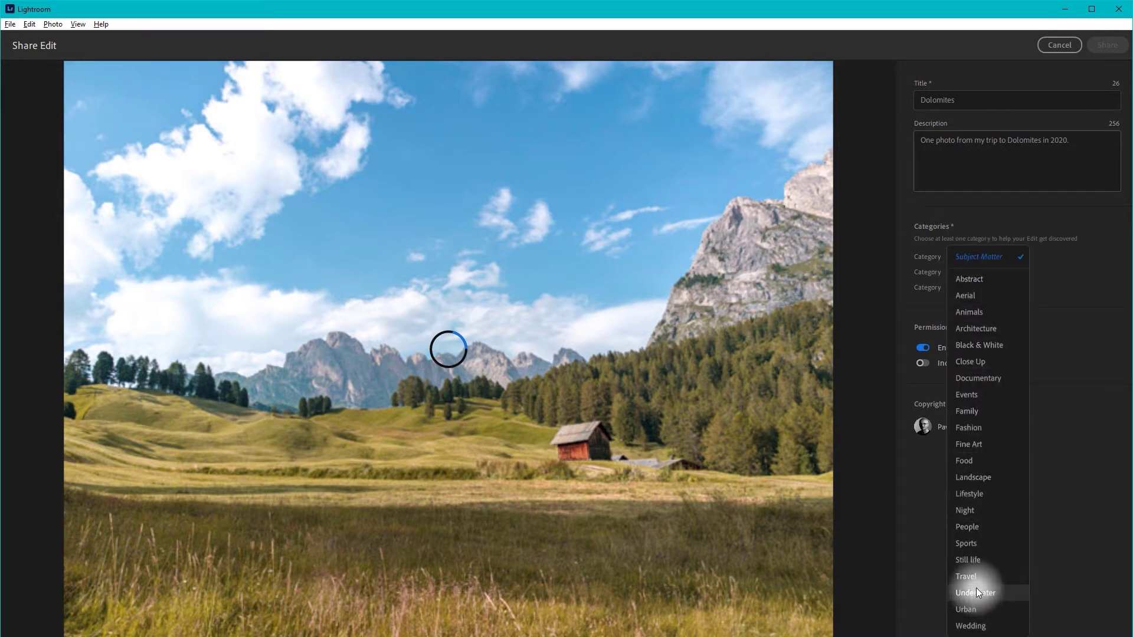
pyautogui.click(976, 577)
pyautogui.click(977, 287)
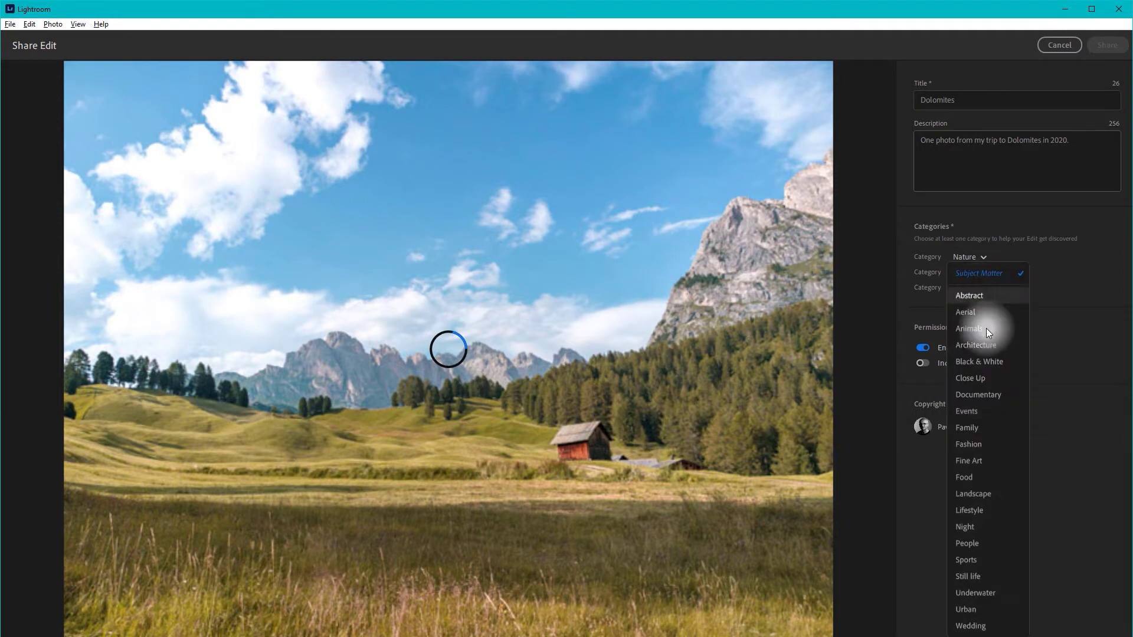
pyautogui.click(990, 497)
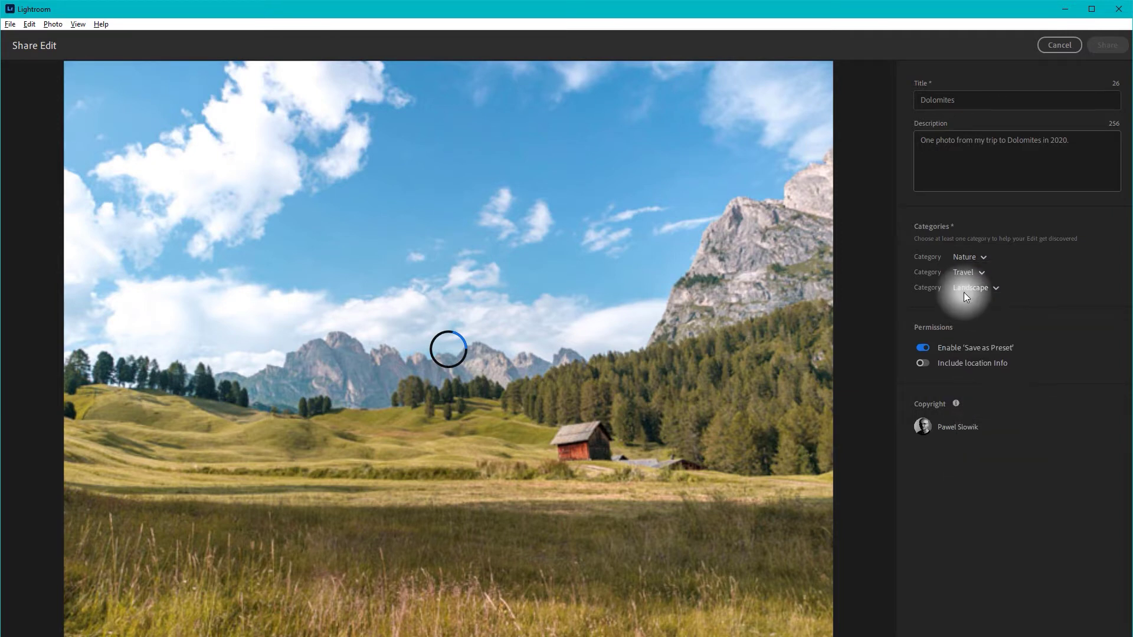
pyautogui.click(918, 347)
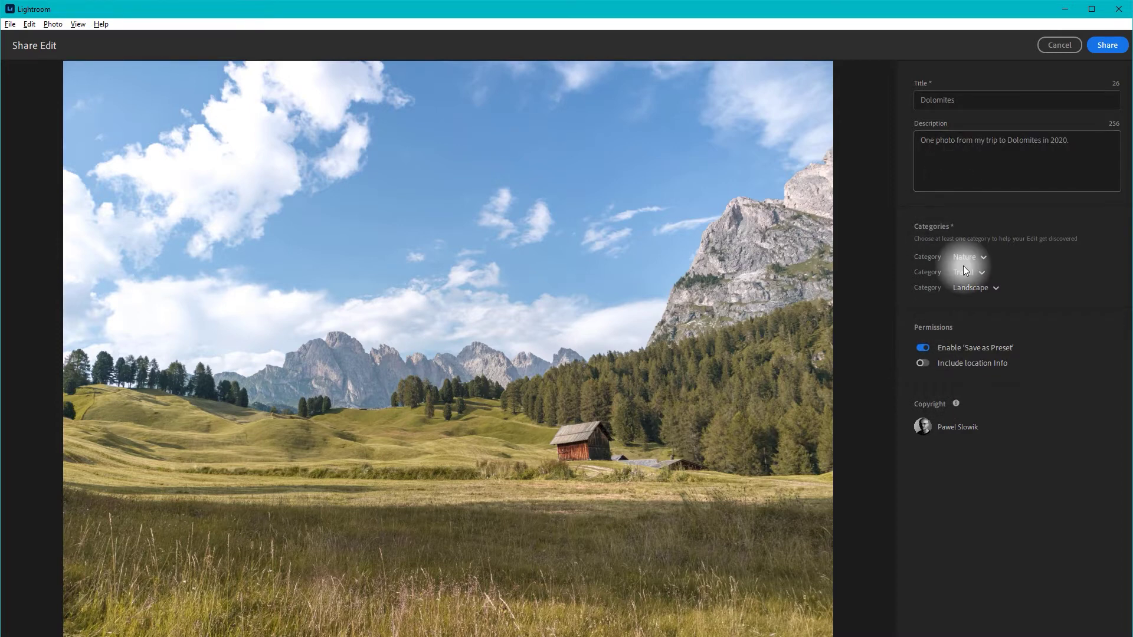
# Publish the Dolomites edit and dismiss the 'Your edit is live' notice
pyautogui.click(1108, 47)
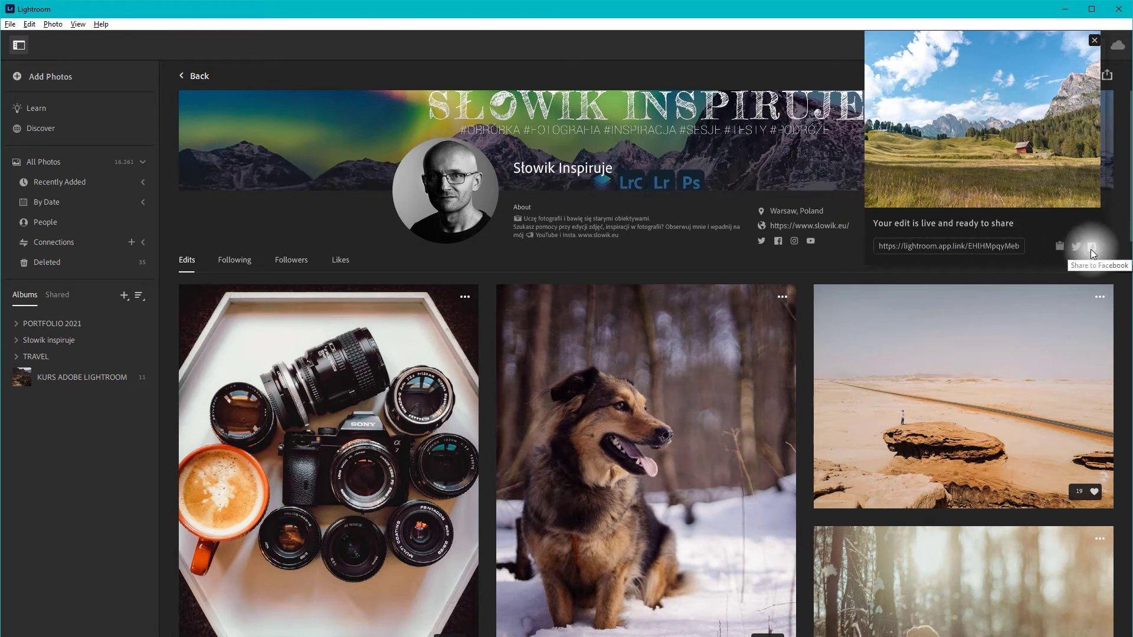
pyautogui.click(1094, 40)
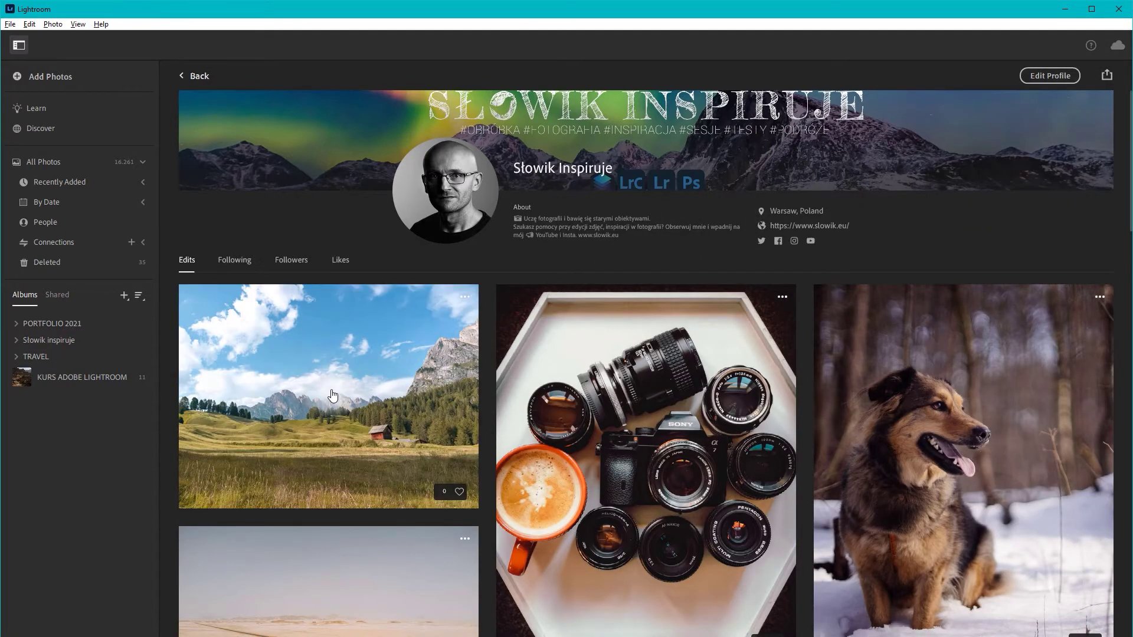
pyautogui.click(332, 390)
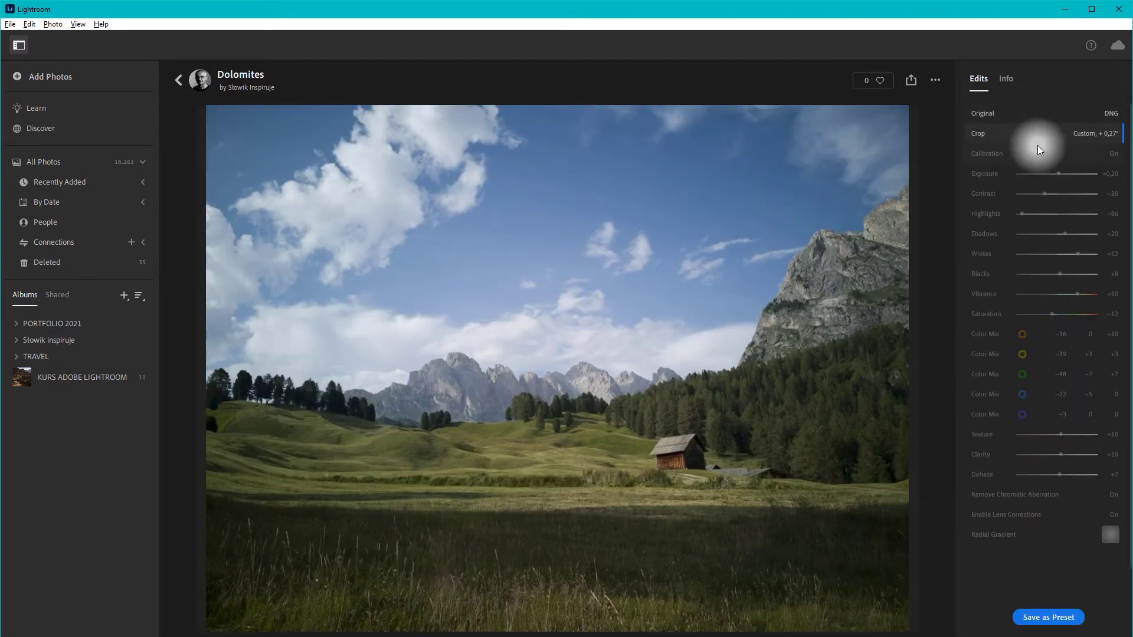
pyautogui.click(1037, 151)
pyautogui.press('Down')
pyautogui.press('Down')
pyautogui.press('Down')
pyautogui.press('Down')
pyautogui.press('Down')
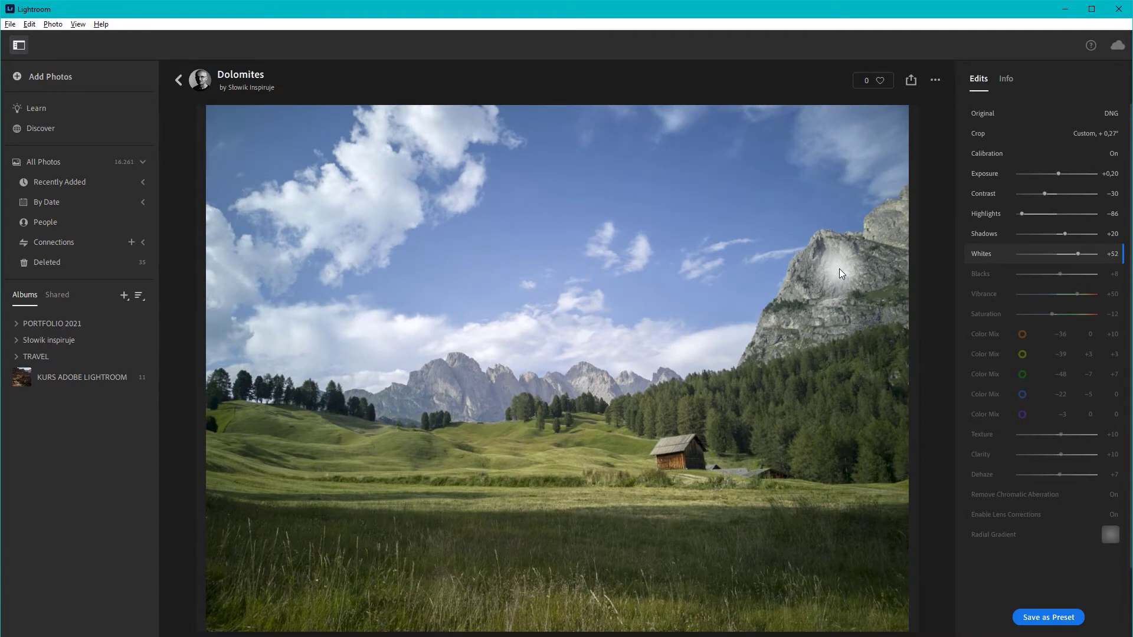
pyautogui.press('Down')
pyautogui.press('Down')
pyautogui.press('Down')
pyautogui.press('Down')
pyautogui.press('Down')
pyautogui.press('Down')
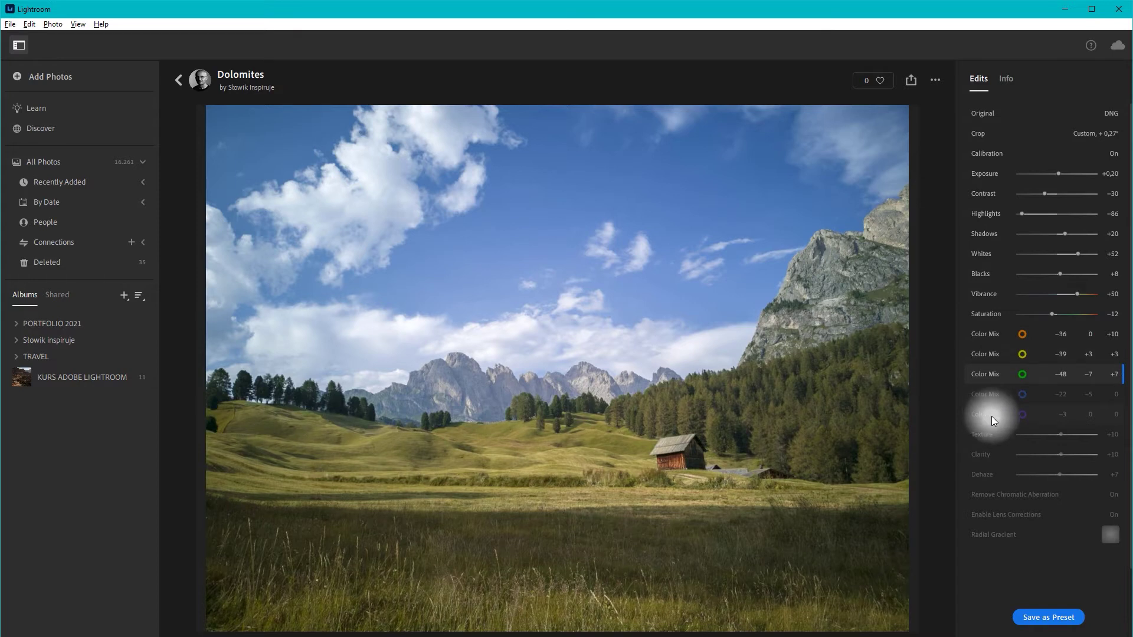
pyautogui.press('Down')
pyautogui.press('Down')
pyautogui.press('Down')
pyautogui.press('Down')
pyautogui.press('Down')
pyautogui.press('Down')
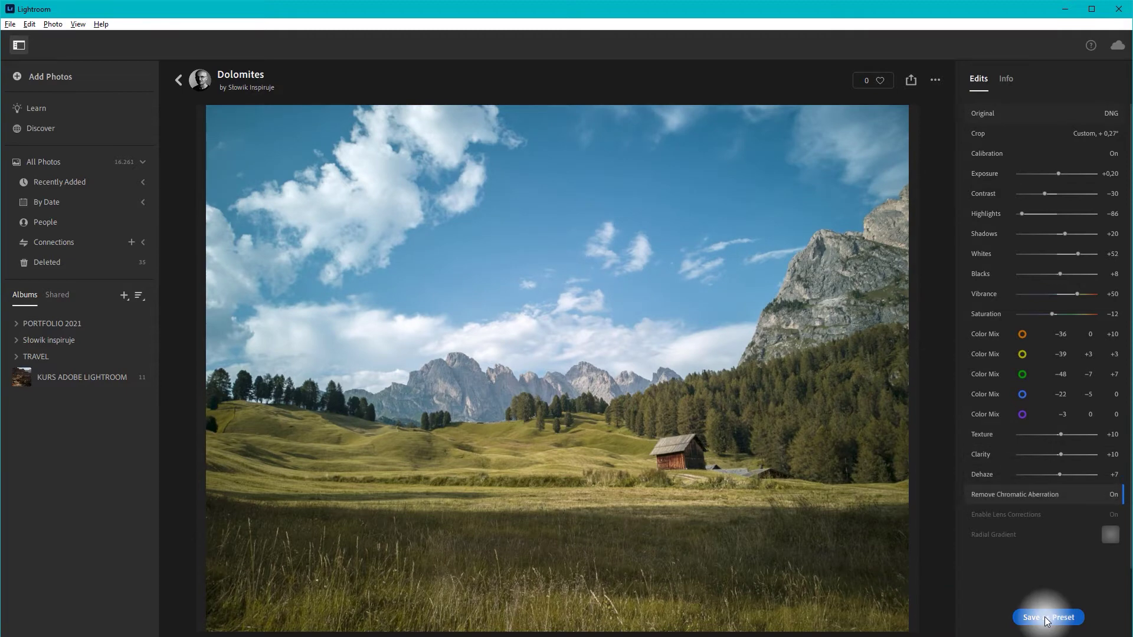
pyautogui.press('Down')
pyautogui.press('Down')
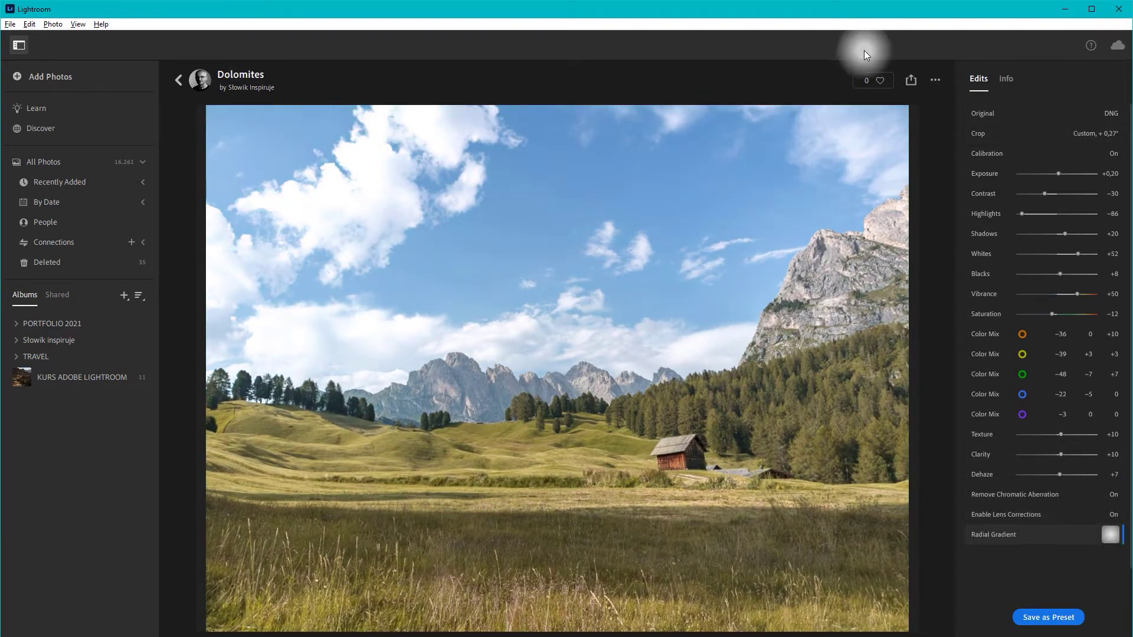
pyautogui.click(179, 80)
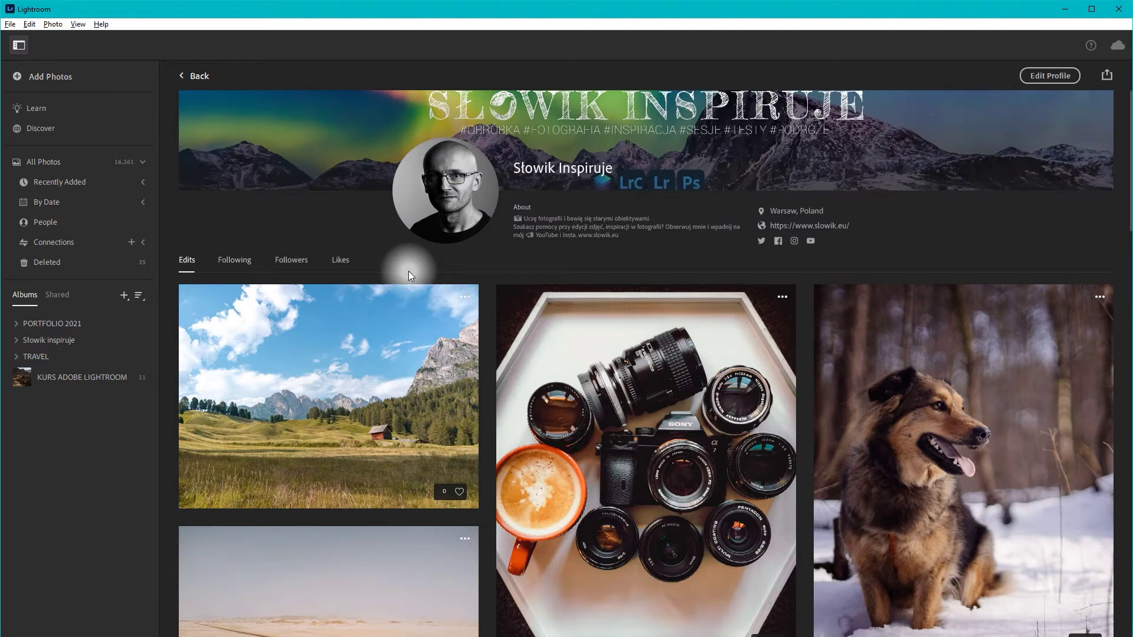
# Go back to the KURS ADOBE LIGHTROOM album and bring up the Dolomites photo's export presets
pyautogui.scroll(-2, 948, 384)
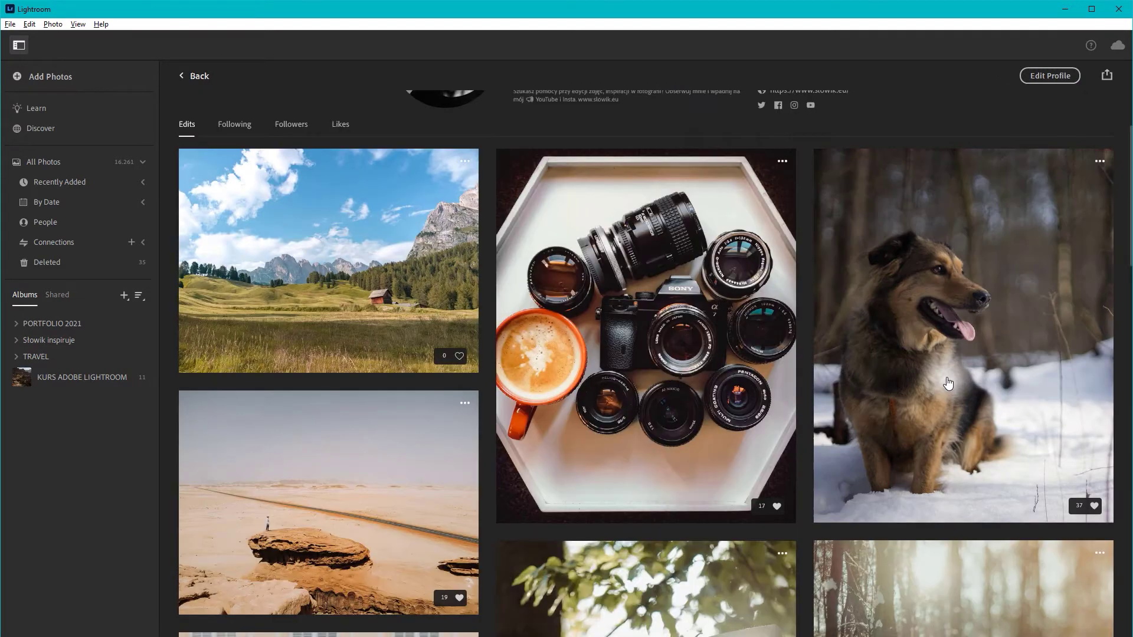
pyautogui.scroll(-2, 948, 384)
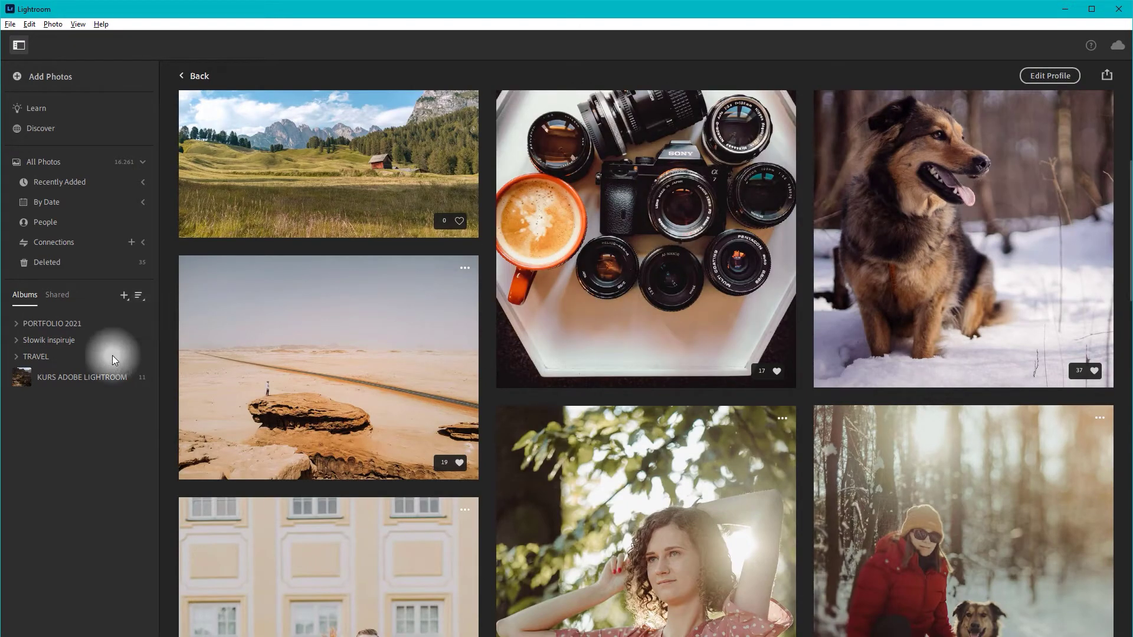
pyautogui.click(91, 381)
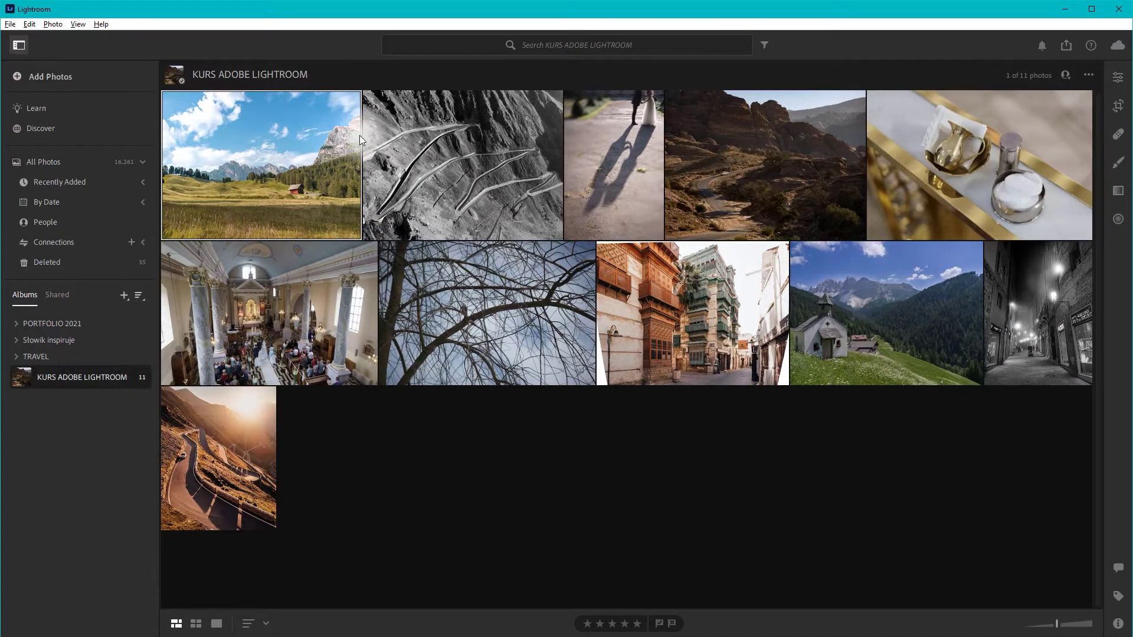
pyautogui.click(1065, 47)
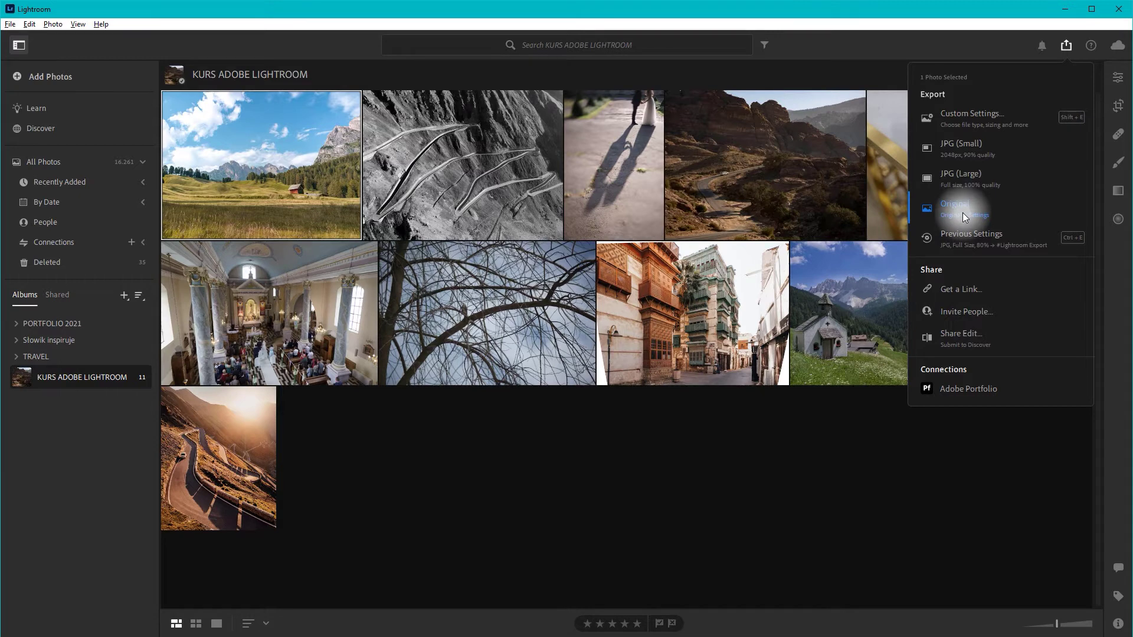
pyautogui.click(981, 238)
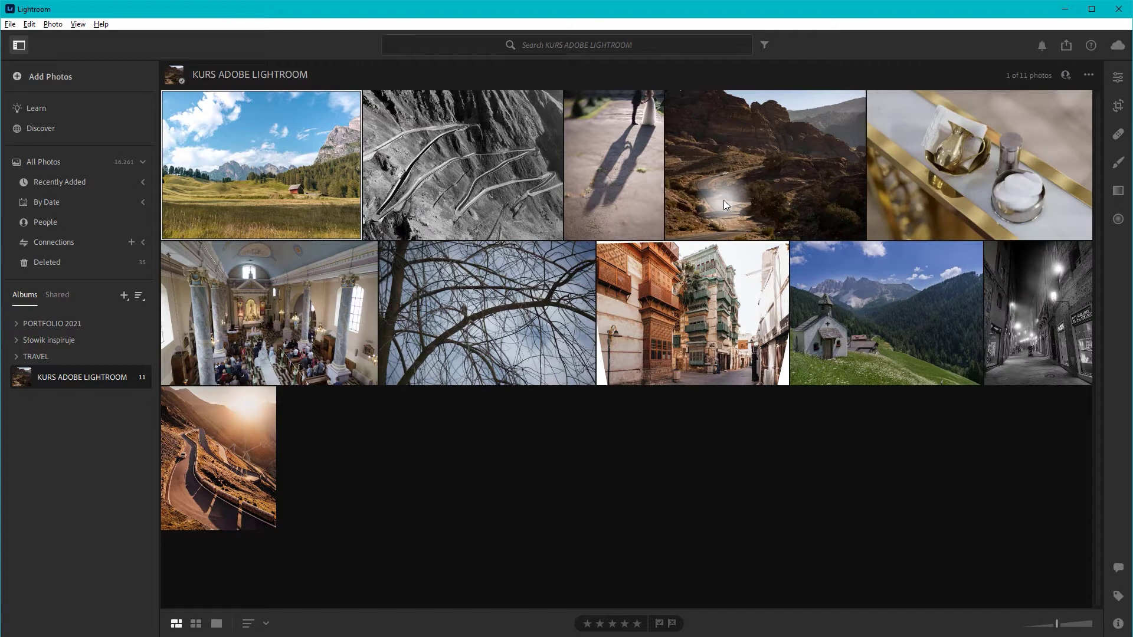
pyautogui.click(714, 190)
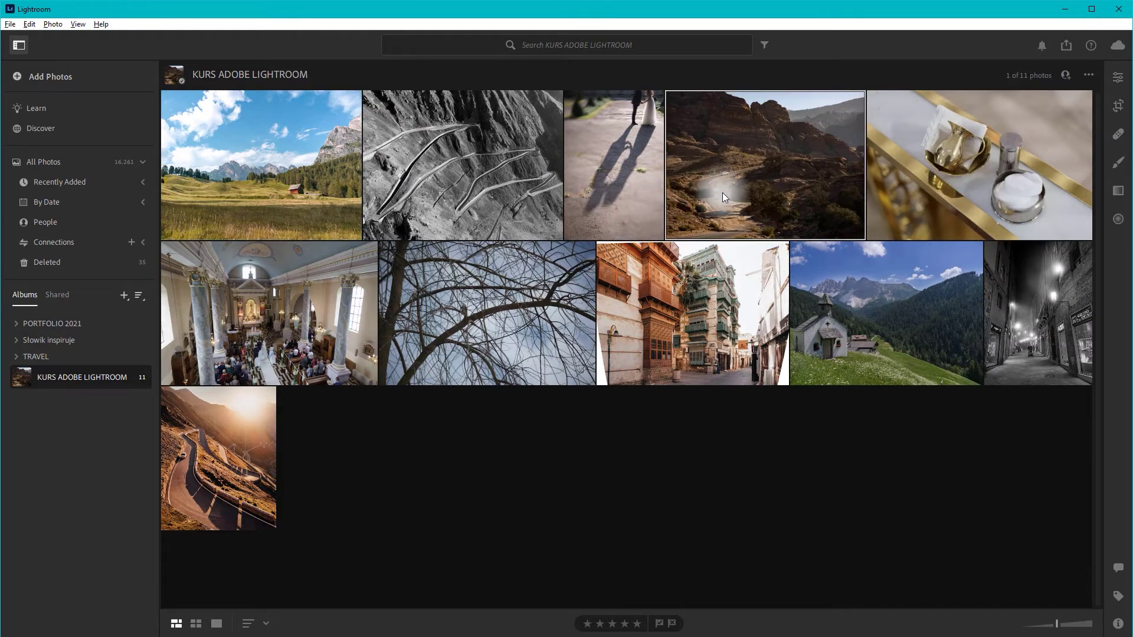
pyautogui.click(342, 164)
pyautogui.click(1007, 103)
pyautogui.click(1065, 47)
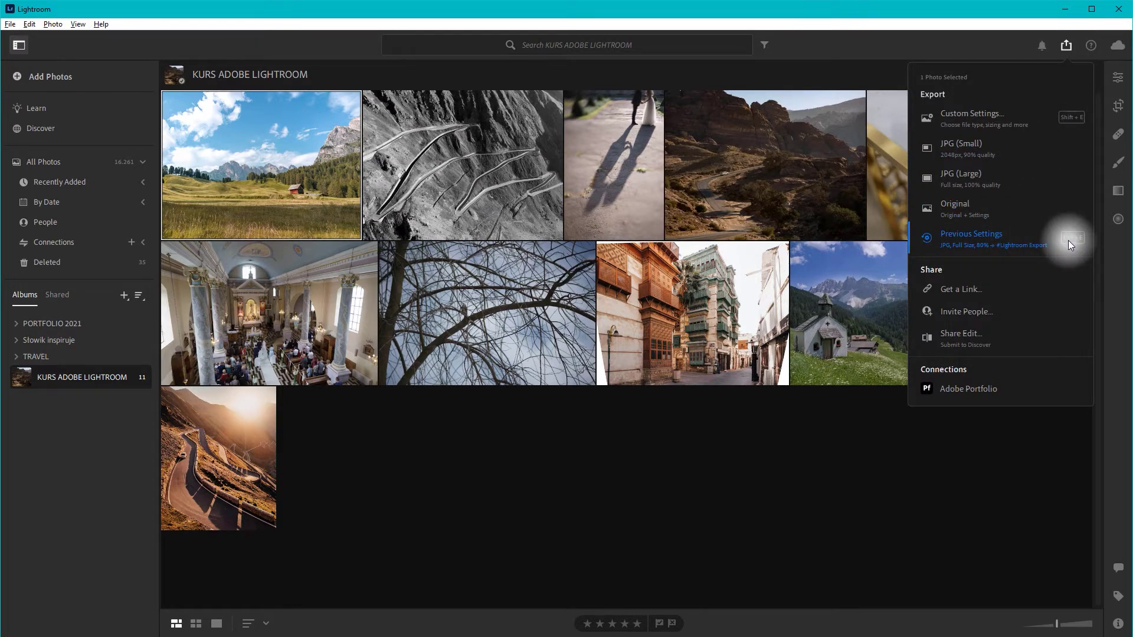
pyautogui.click(981, 122)
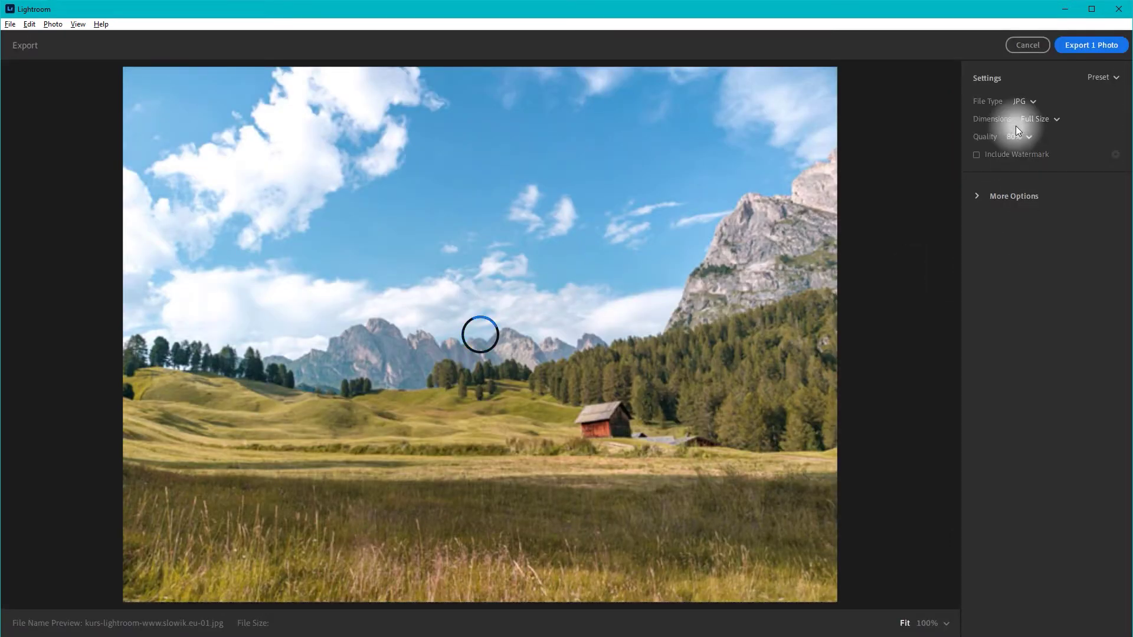
# Try the small JPG, large JPG and original export presets, settling on small JPG
pyautogui.click(1110, 77)
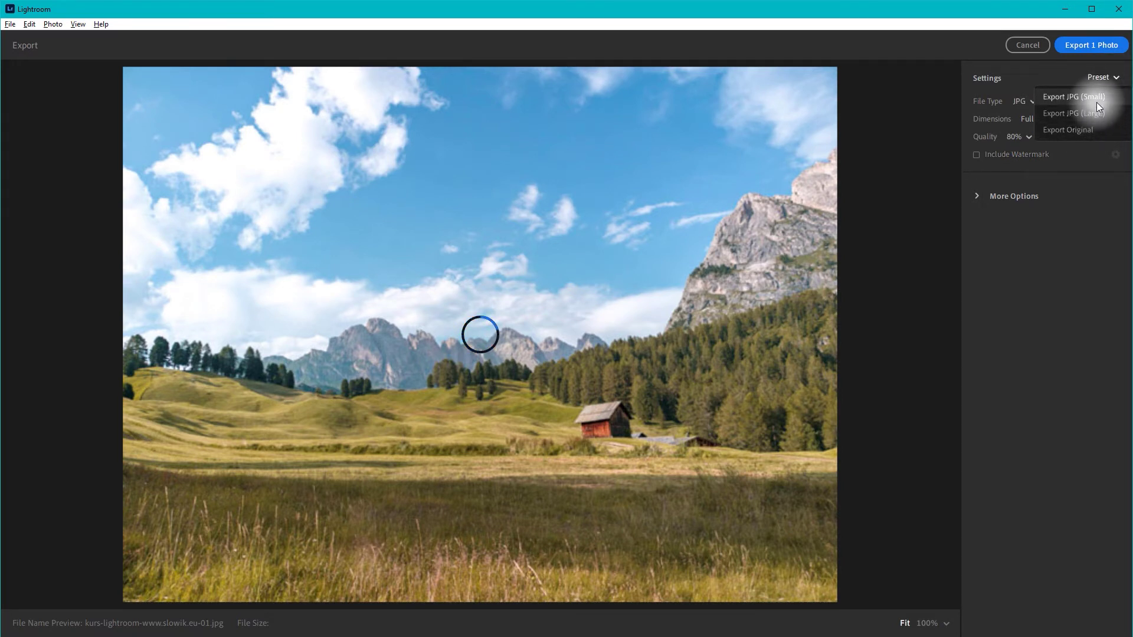
pyautogui.click(1096, 98)
pyautogui.click(1109, 79)
pyautogui.click(1086, 113)
pyautogui.click(1112, 77)
pyautogui.click(1089, 130)
pyautogui.click(1112, 78)
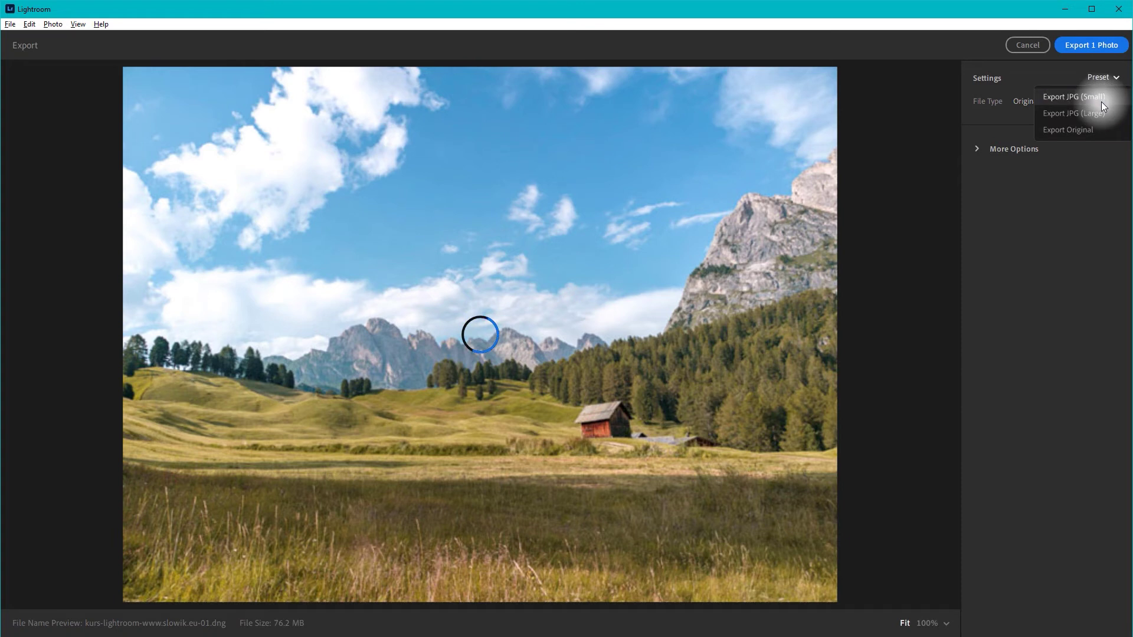
pyautogui.click(1098, 97)
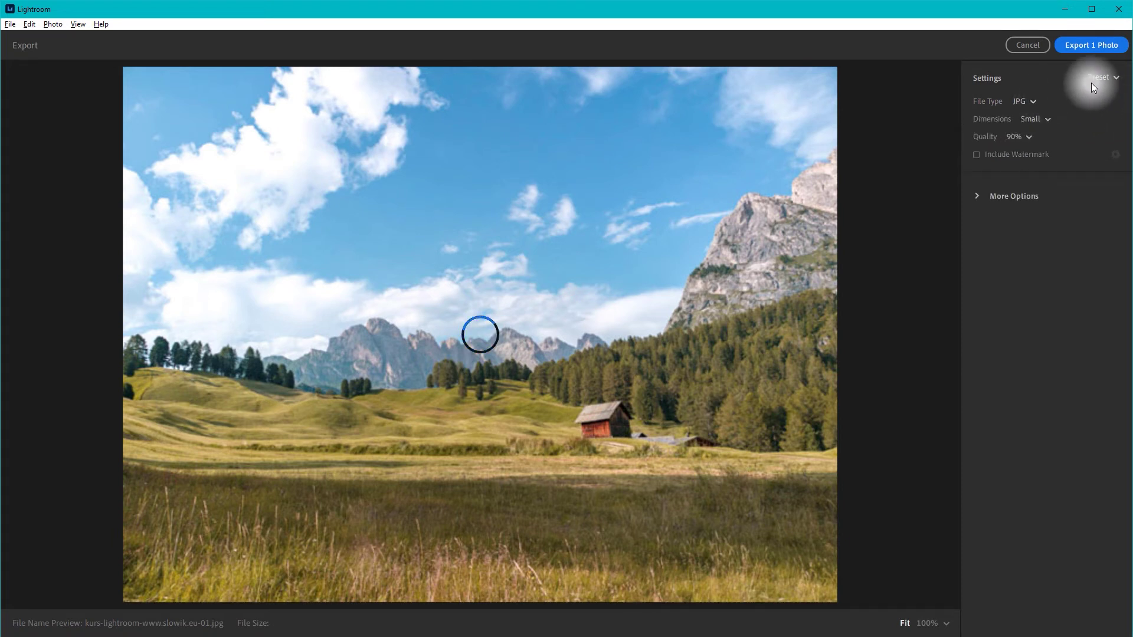
# Keep JPG as the file type and set the export dimensions to Full Size
pyautogui.click(1024, 103)
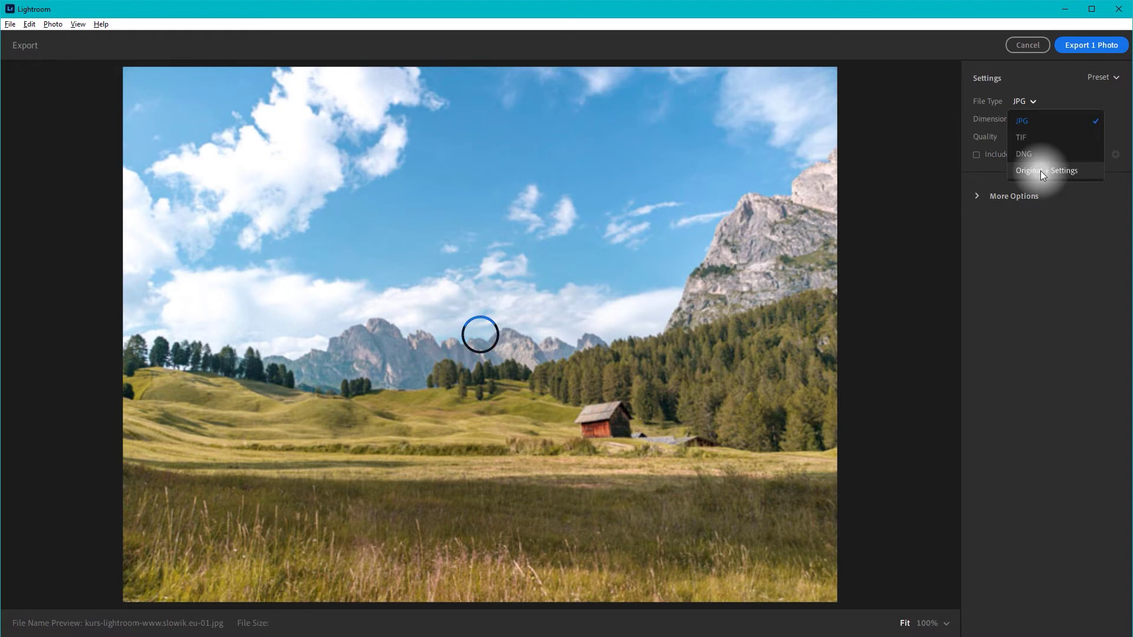
pyautogui.click(1054, 10)
pyautogui.click(1032, 110)
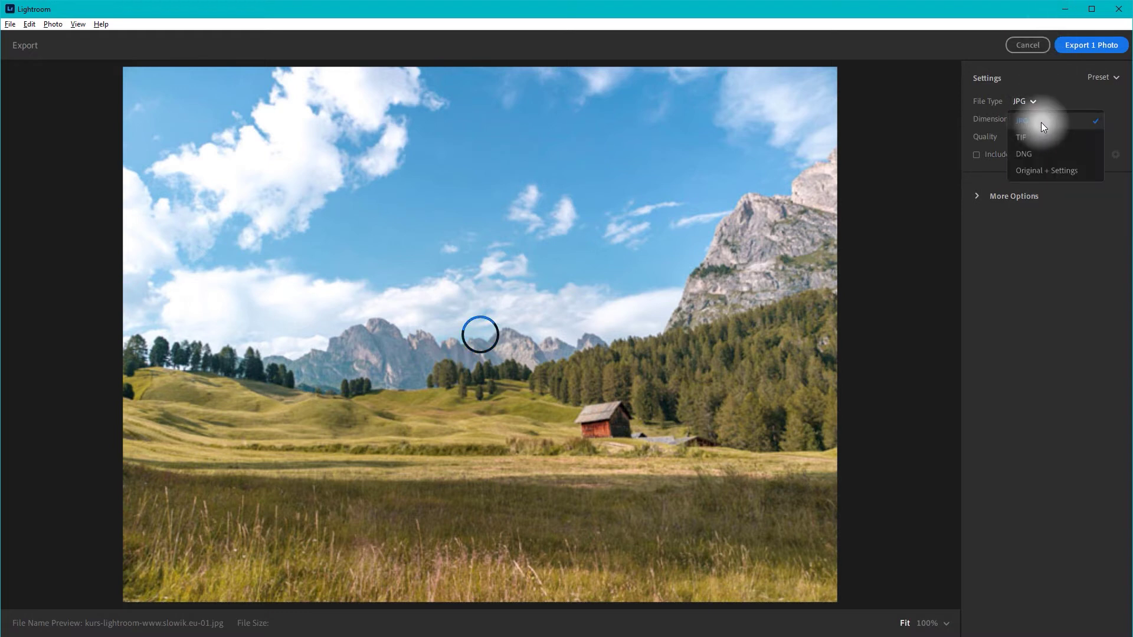
pyautogui.click(1026, 125)
pyautogui.click(1029, 121)
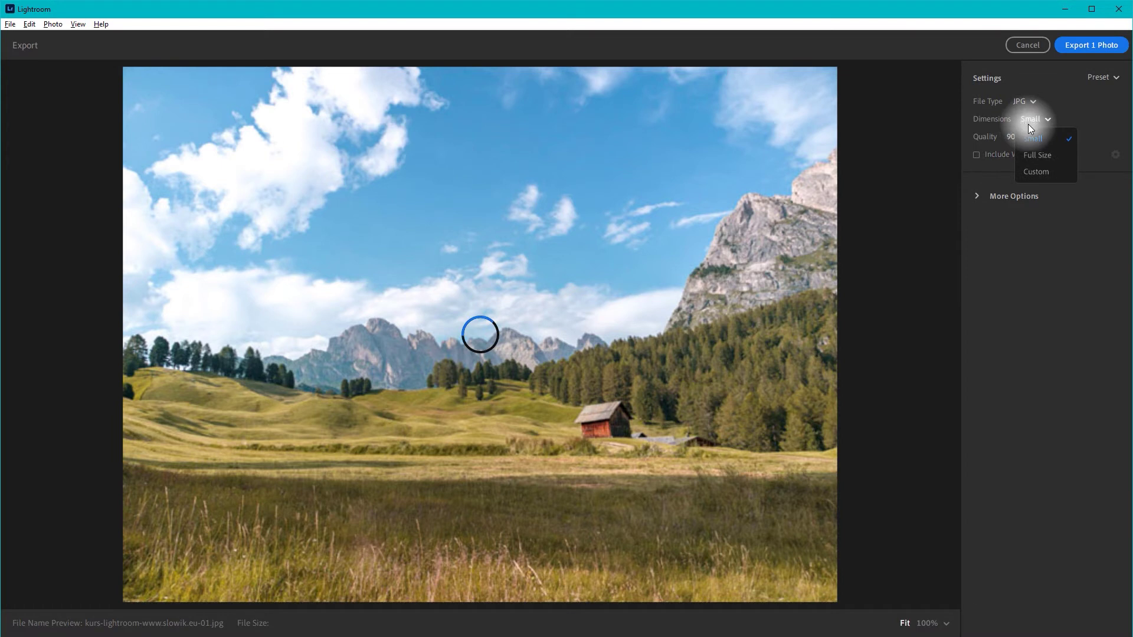
pyautogui.click(1048, 157)
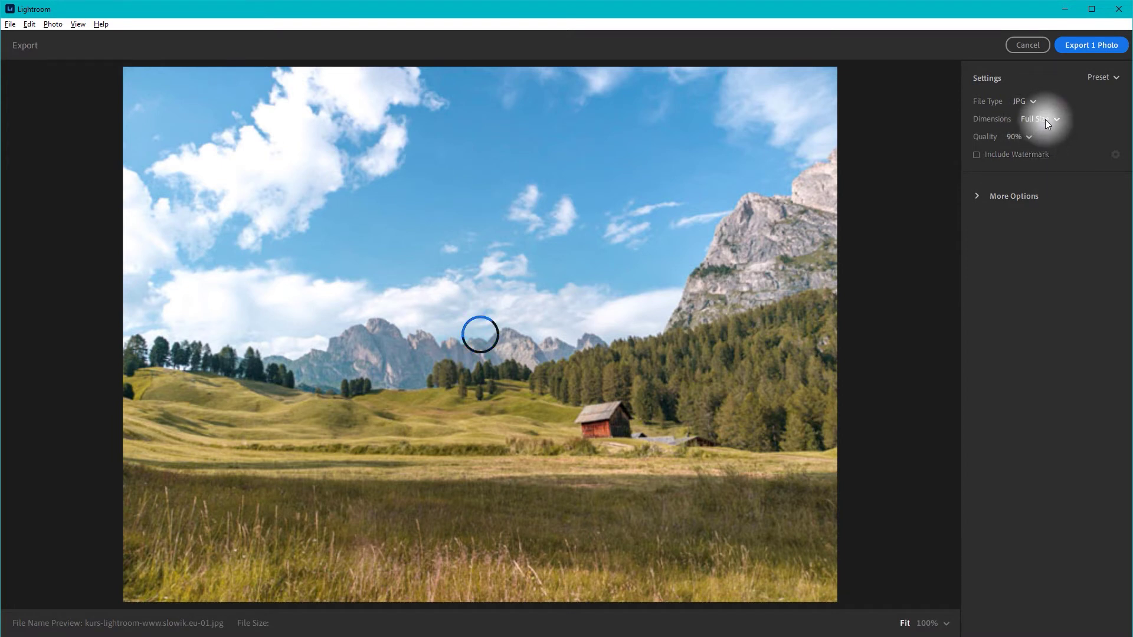
pyautogui.click(1048, 168)
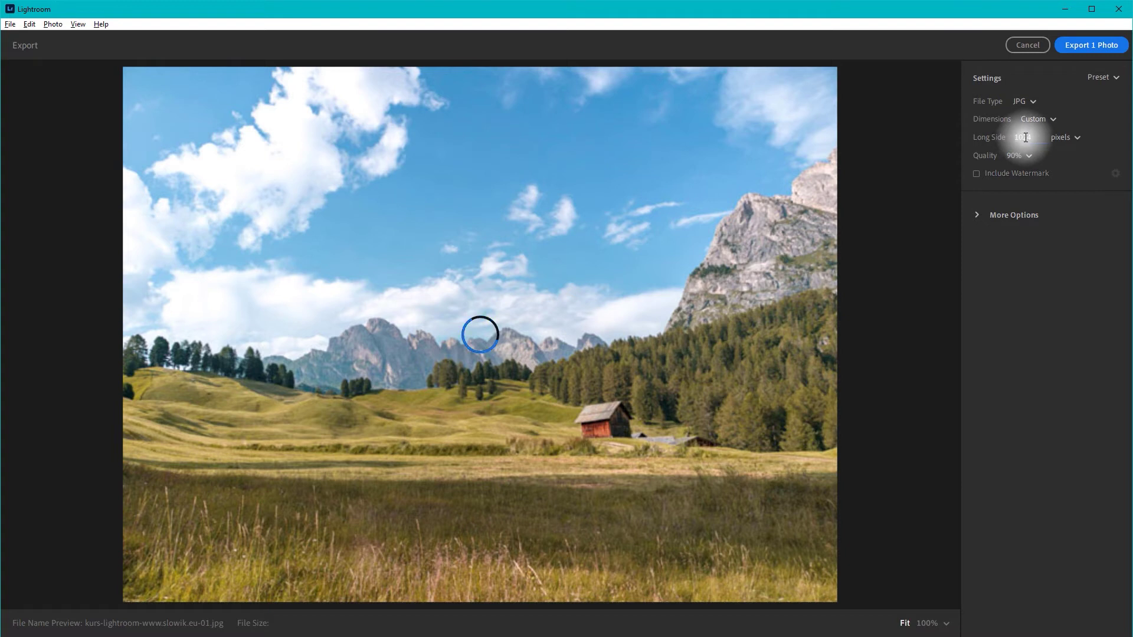
pyautogui.click(1036, 119)
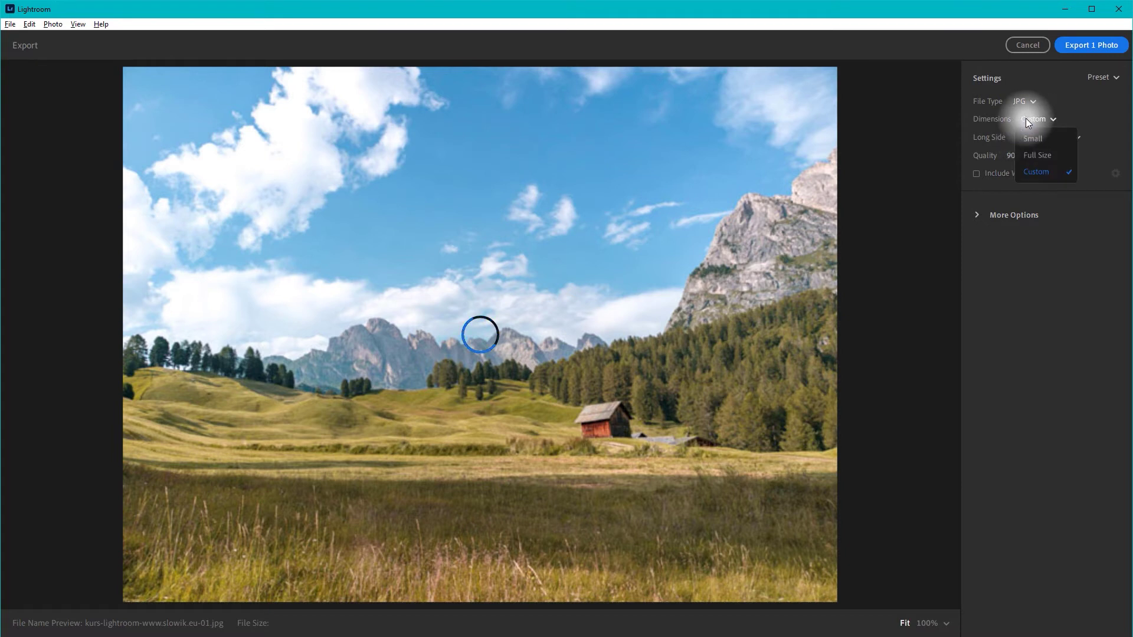
pyautogui.click(1038, 153)
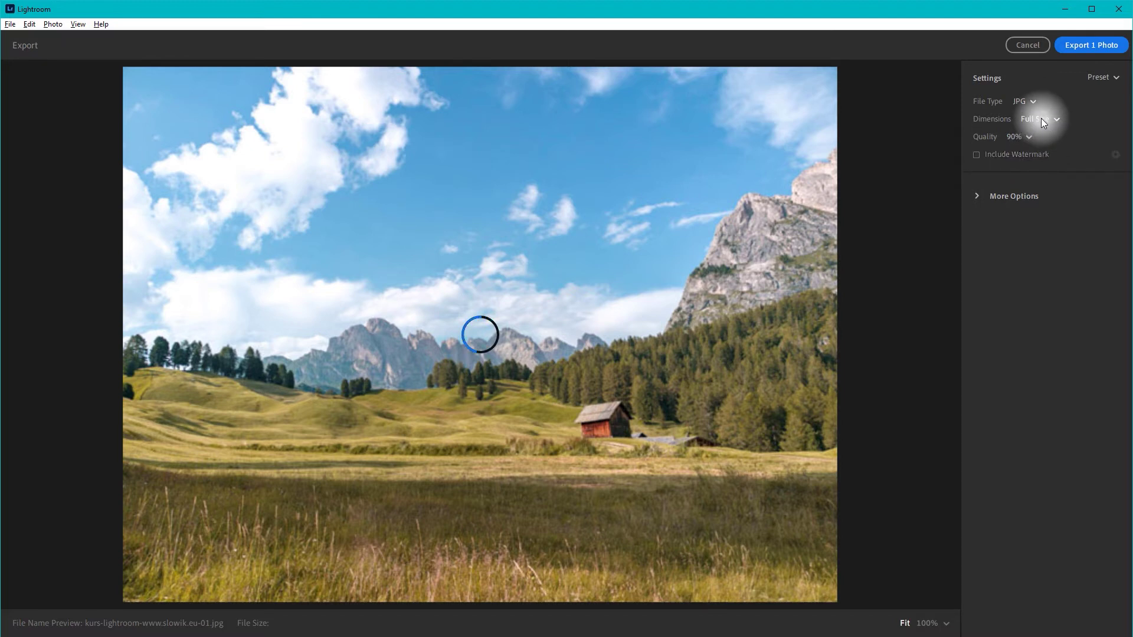
# Set JPG quality to 80% and include a watermark in the export
pyautogui.click(1022, 138)
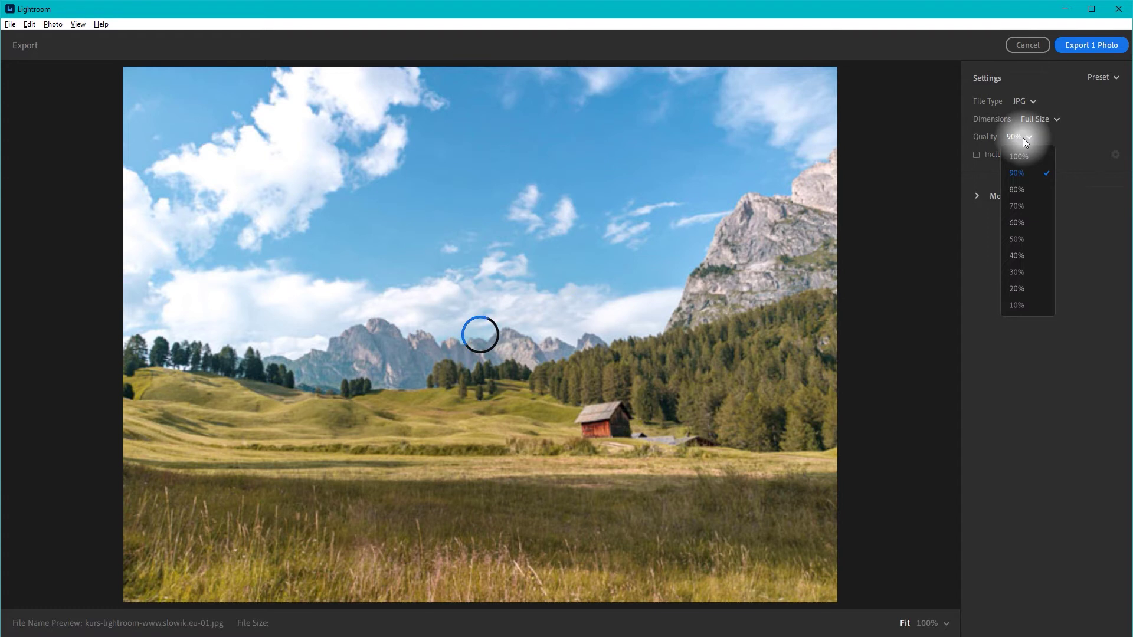
pyautogui.click(1029, 188)
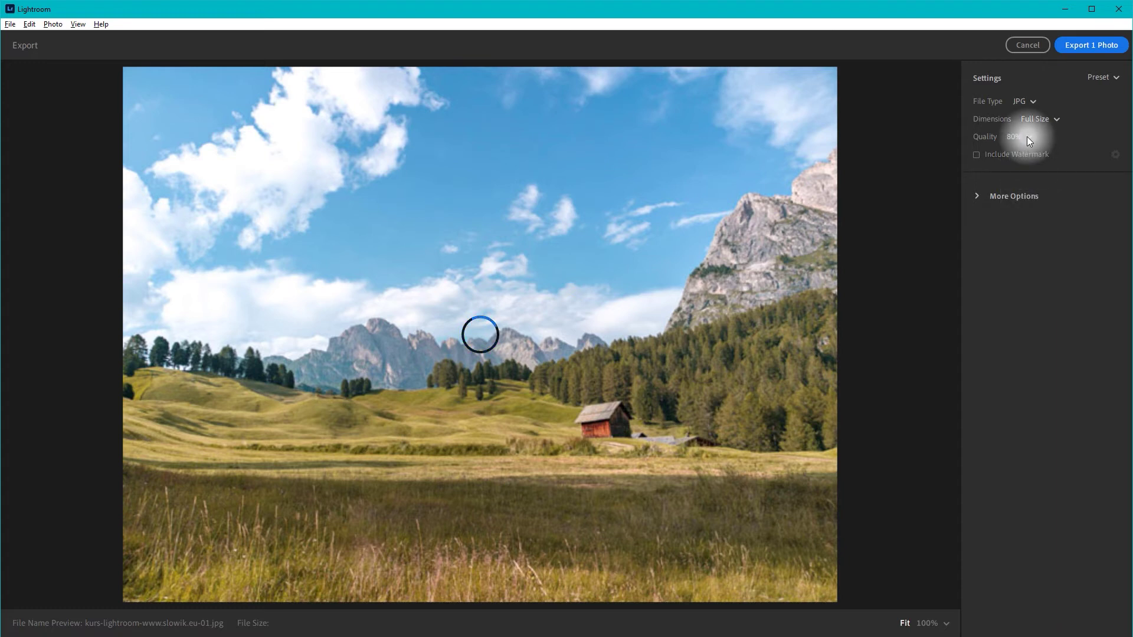
pyautogui.click(1027, 136)
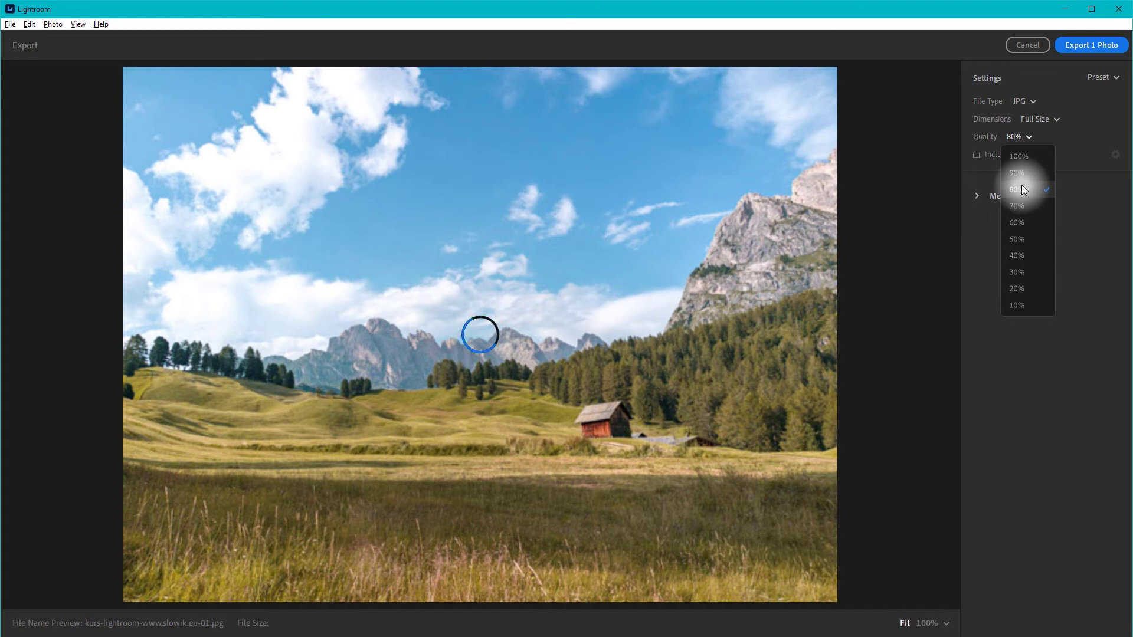
pyautogui.click(1021, 186)
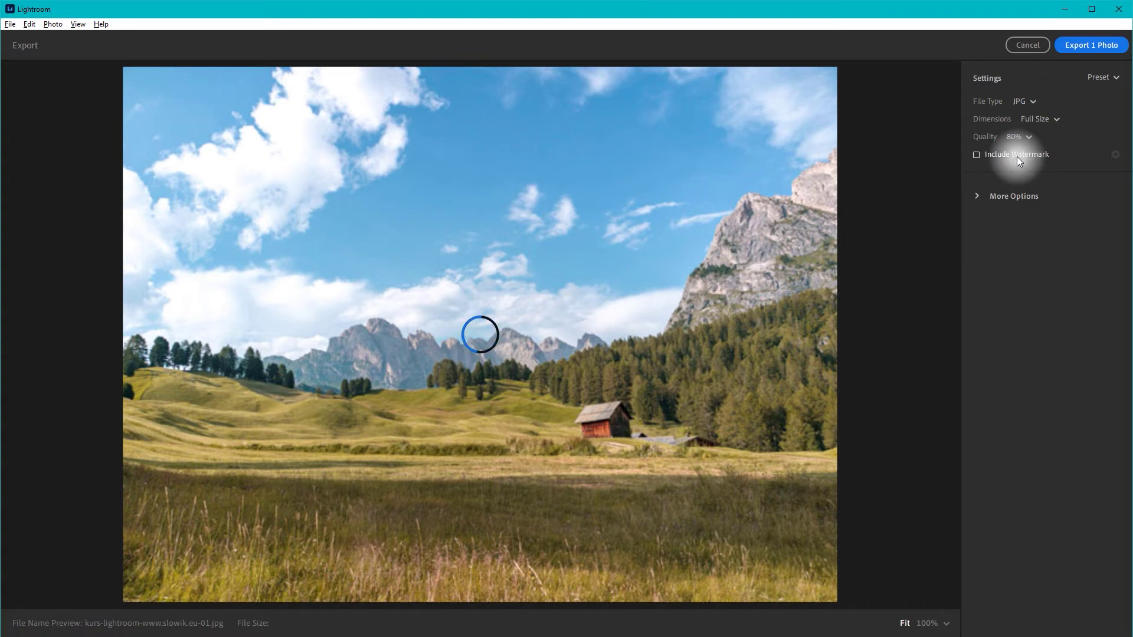
pyautogui.click(1017, 157)
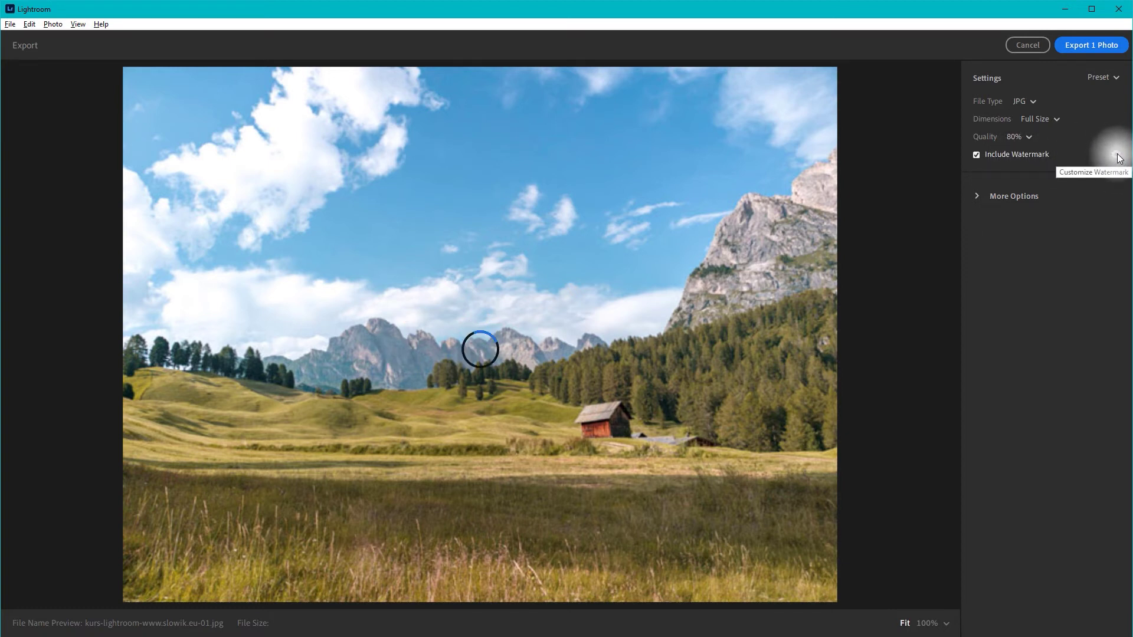
pyautogui.click(1117, 156)
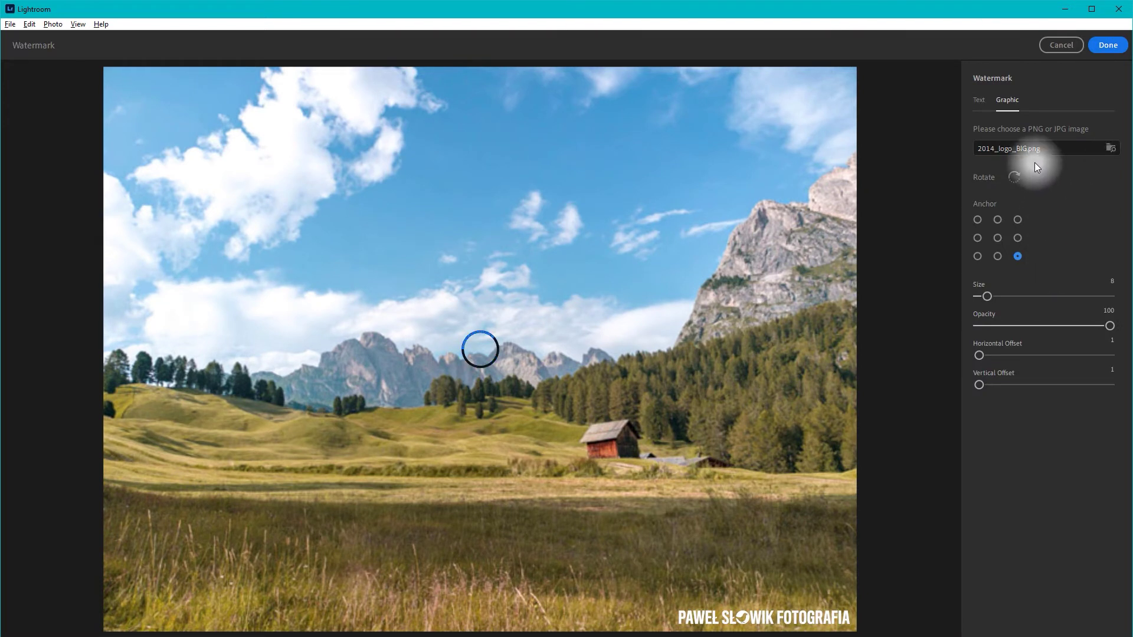
# Switch to a text watermark and replace its text with the photographer's website address
pyautogui.click(982, 100)
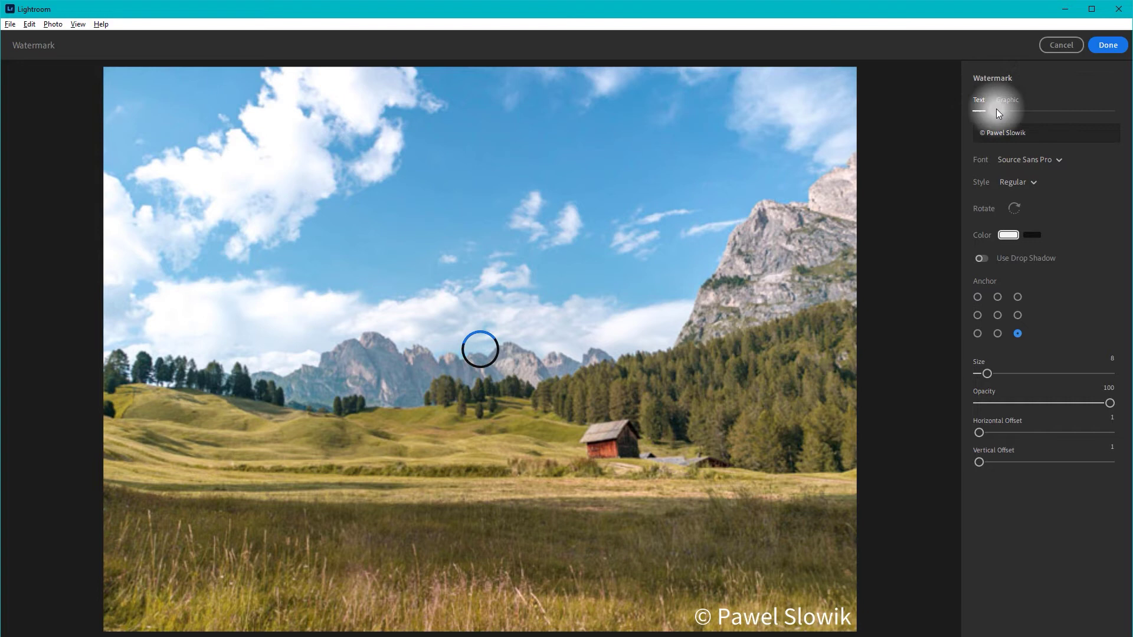
pyautogui.click(1056, 129)
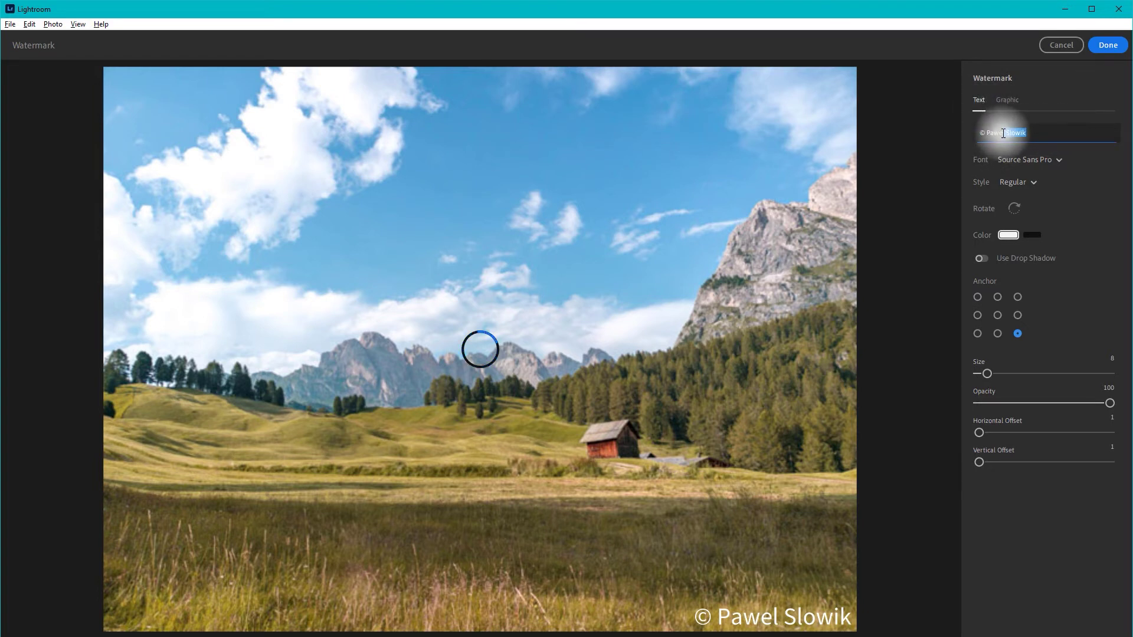
pyautogui.moveTo(1027, 133); pyautogui.dragTo(1004, 134)
pyautogui.write('ł słow')
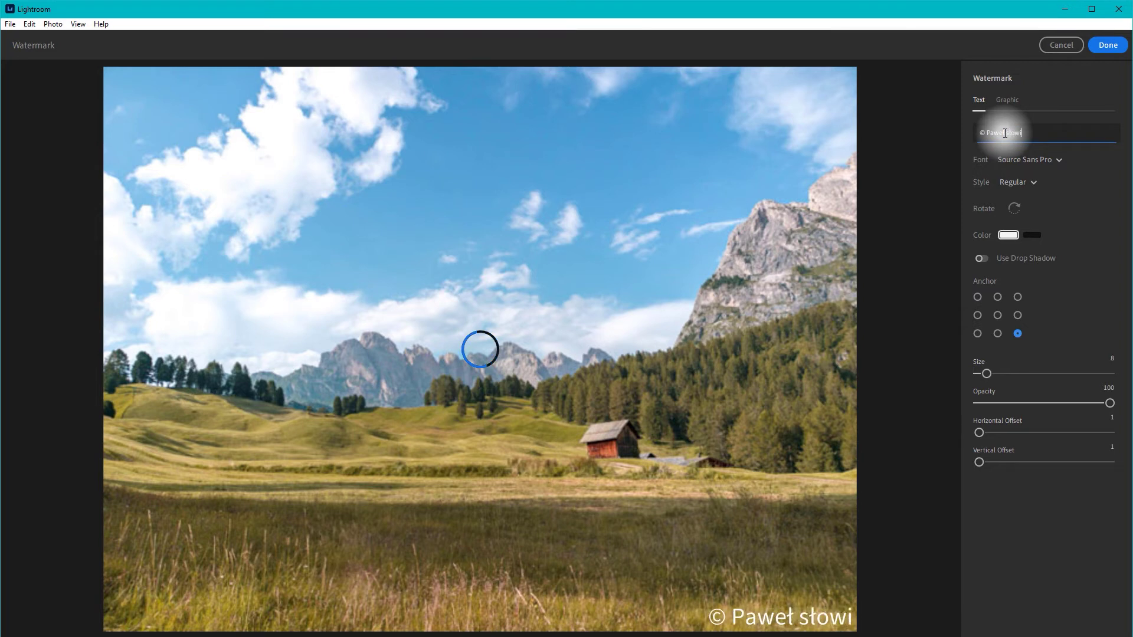
pyautogui.press('BackSpace')
pyautogui.press('BackSpace')
pyautogui.press('BackSpace')
pyautogui.press('BackSpace')
pyautogui.press('BackSpace')
pyautogui.press('BackSpace')
pyautogui.press('BackSpace')
pyautogui.press('BackSpace')
pyautogui.press('BackSpace')
pyautogui.write('www.slowik.eu')
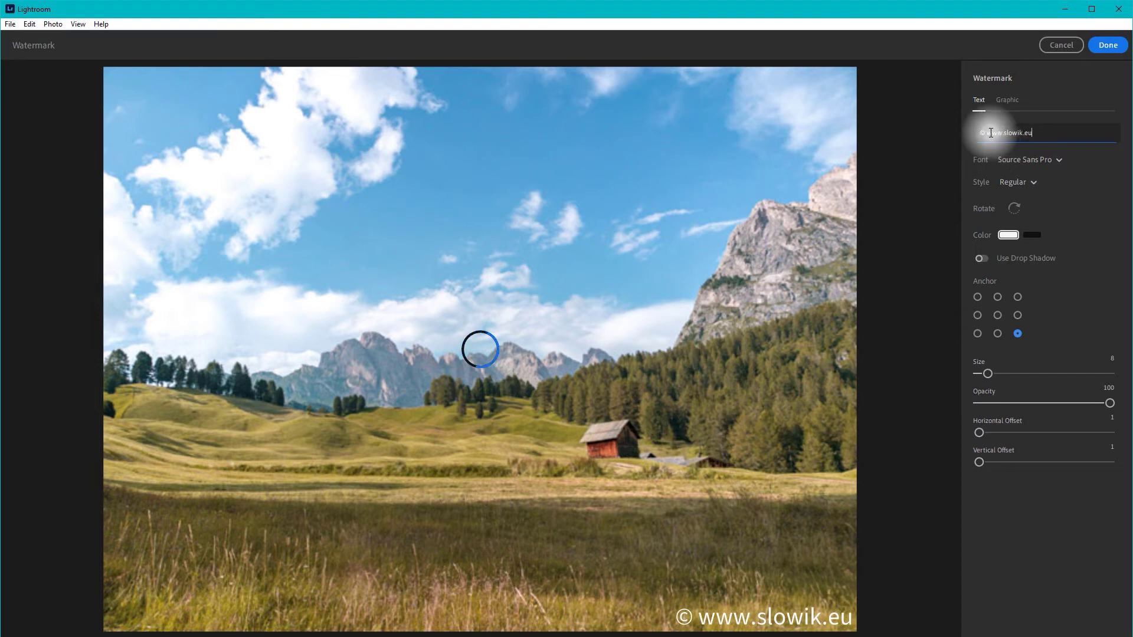
# Insert the year 2021 right after the © sign in the watermark text
pyautogui.click(984, 133)
pyautogui.write('2020')
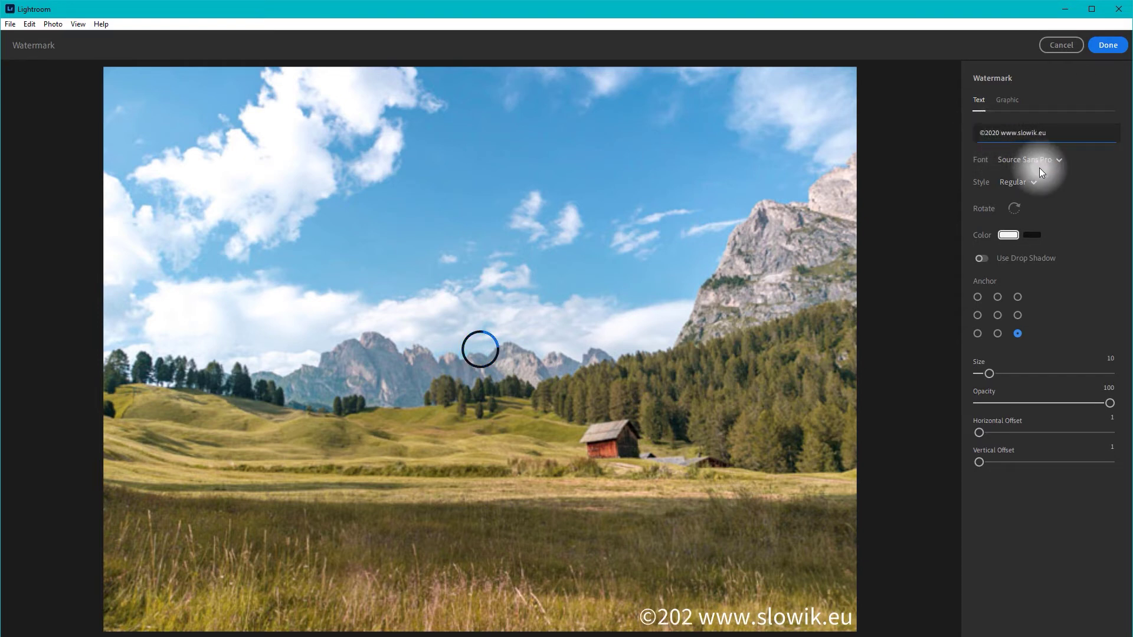
pyautogui.press('BackSpace')
pyautogui.write('1')
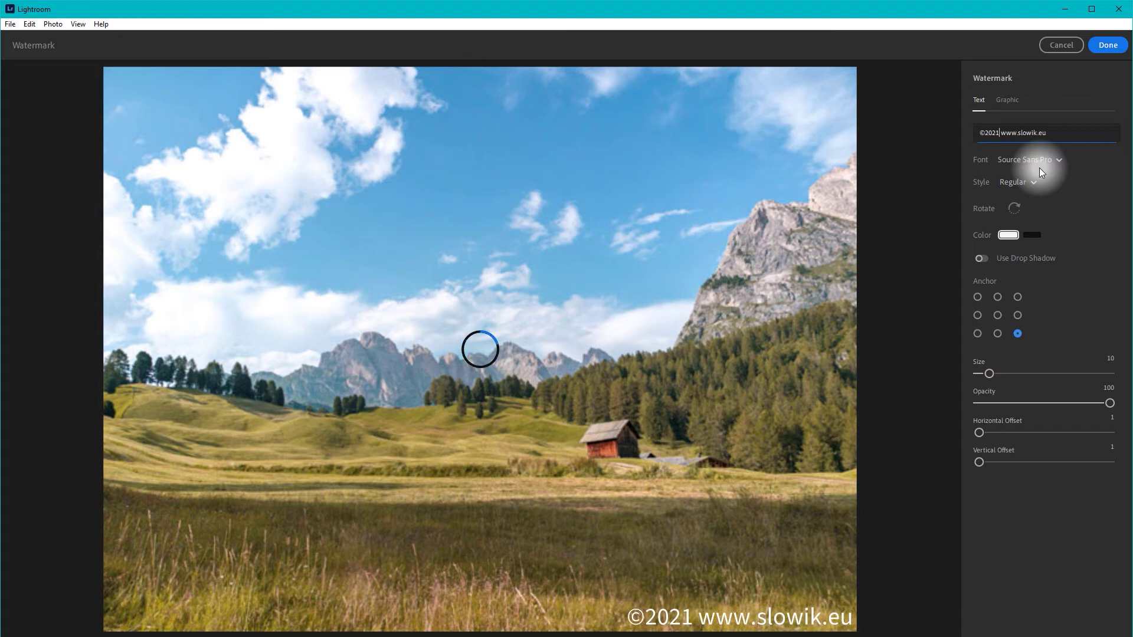
pyautogui.press('Return')
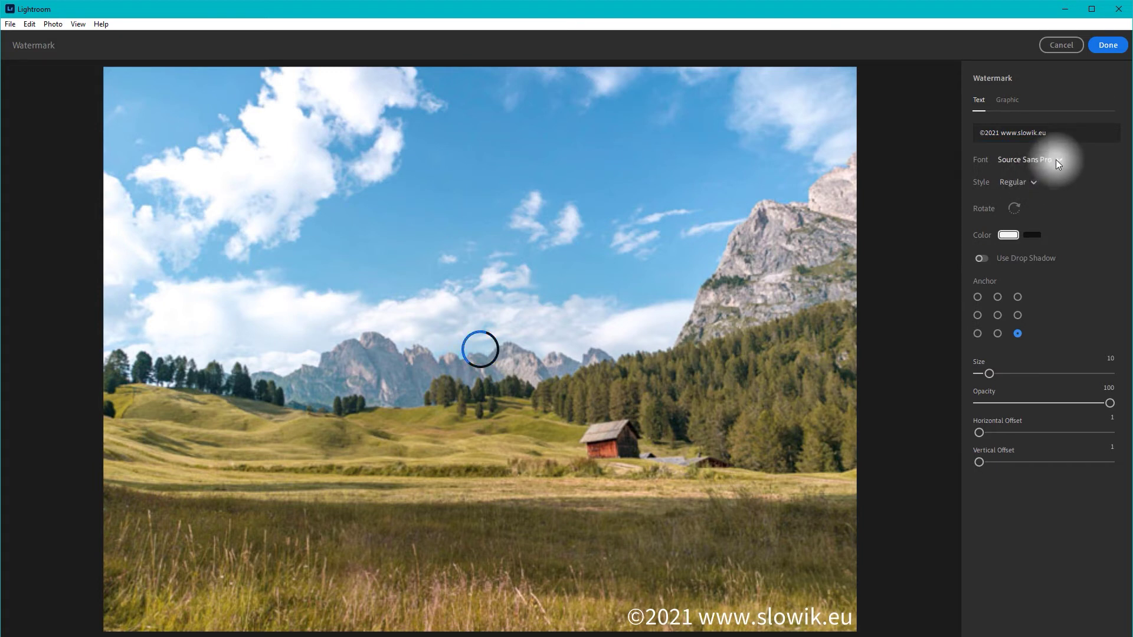
pyautogui.click(1032, 161)
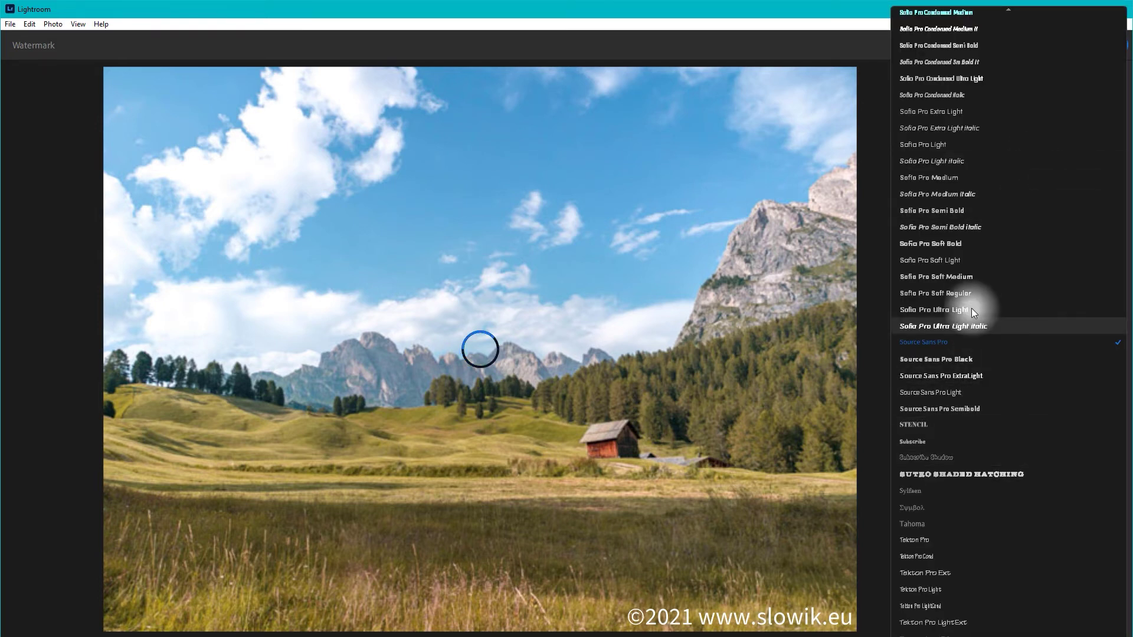
# Set the watermark font to Sofia Pro Soft Light in Bold and adjust its rotation
pyautogui.click(983, 264)
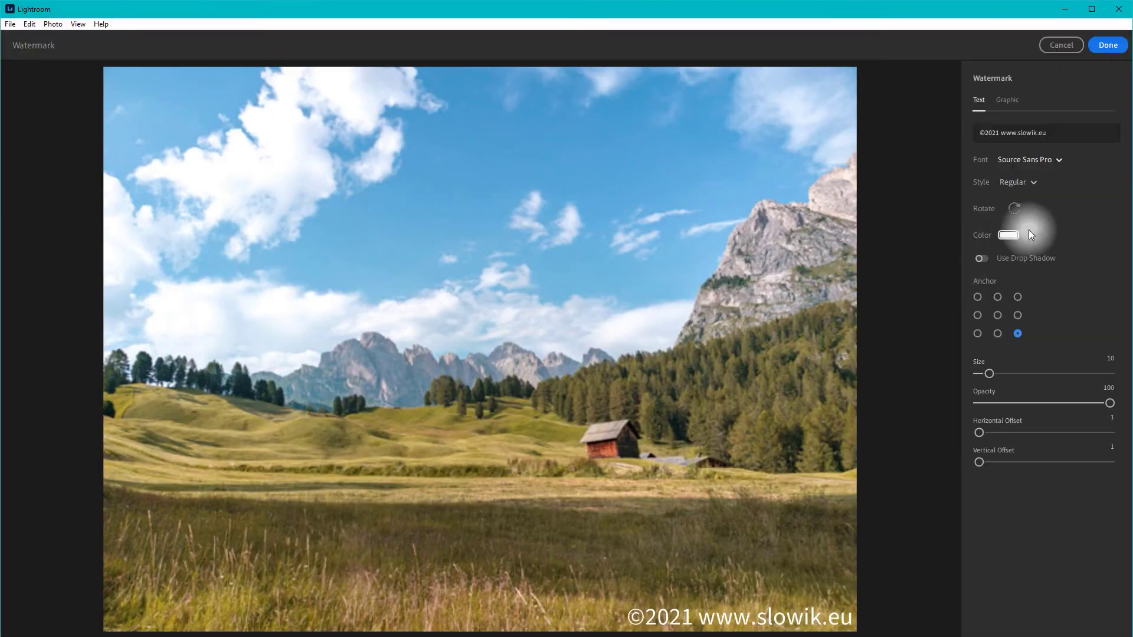
pyautogui.click(1034, 183)
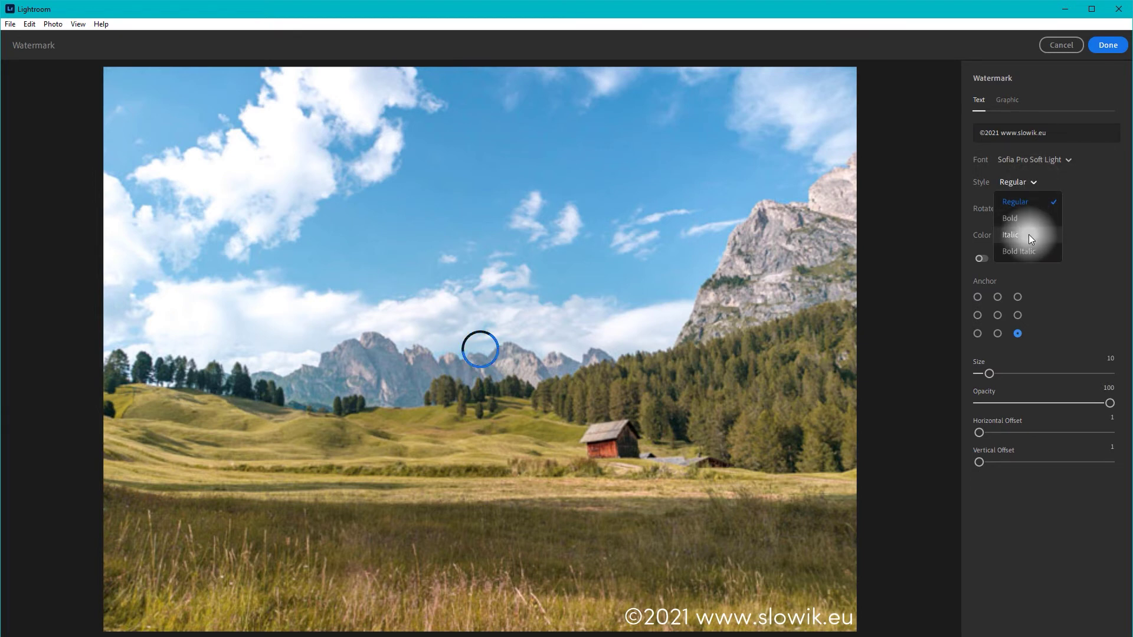
pyautogui.click(1028, 218)
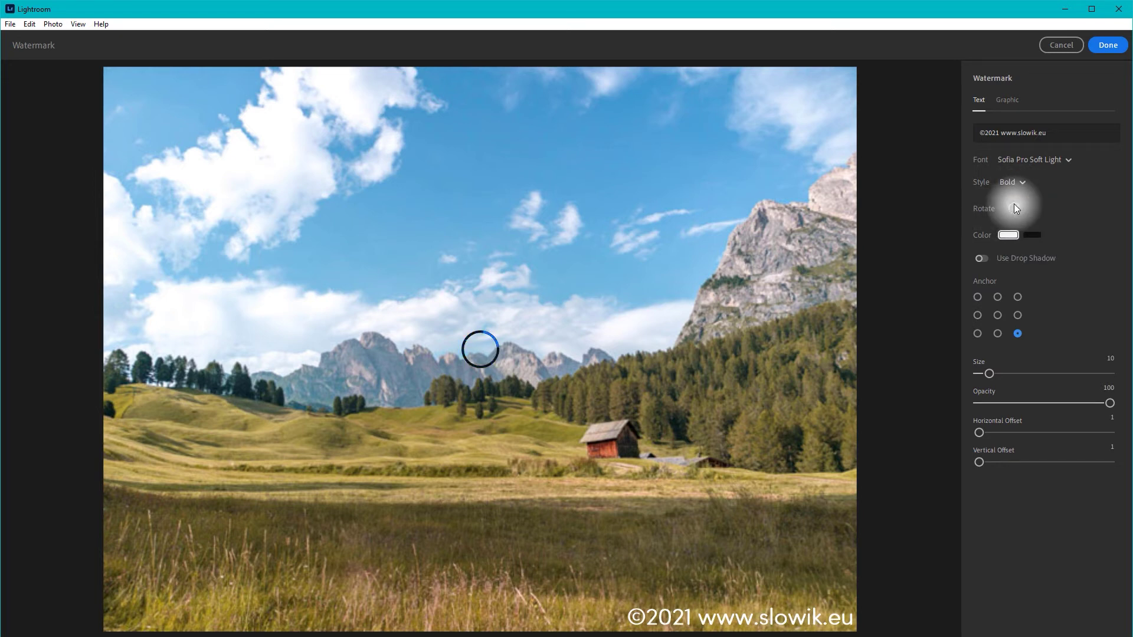
pyautogui.click(1014, 205)
pyautogui.click(1014, 207)
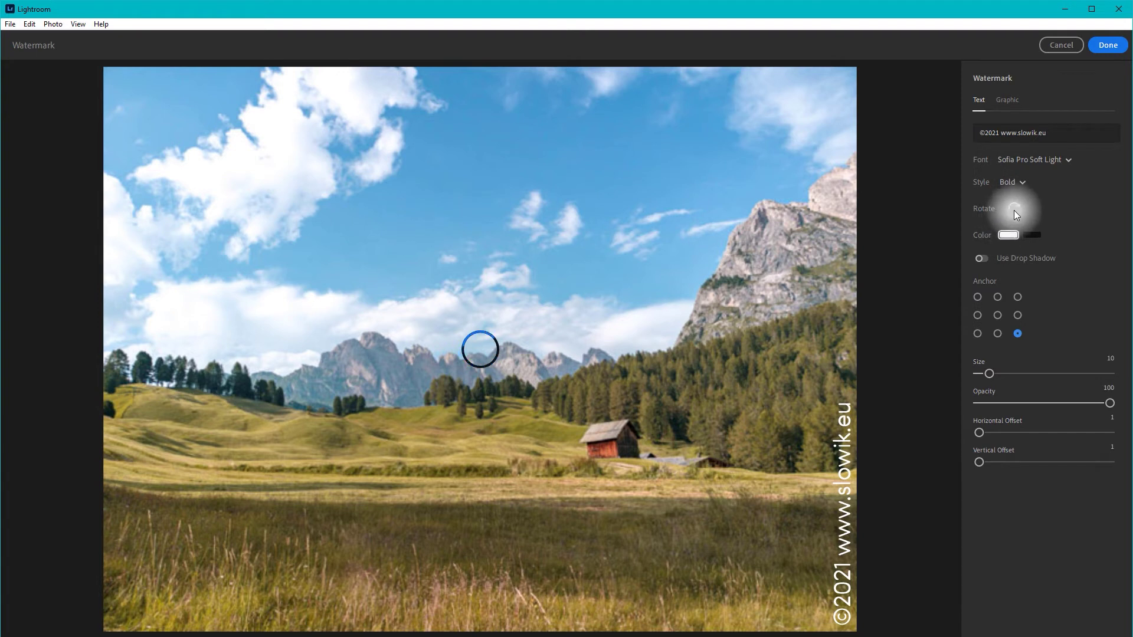
pyautogui.click(1013, 210)
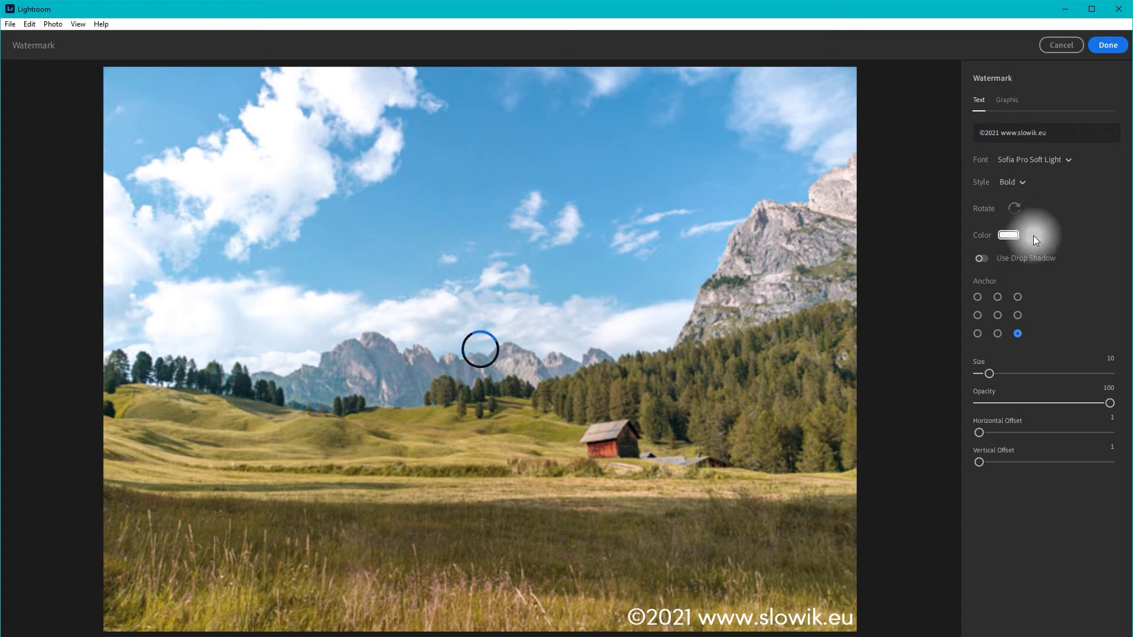
# Make the watermark text white, with drop shadow tried and left off
pyautogui.click(1032, 235)
pyautogui.click(1010, 235)
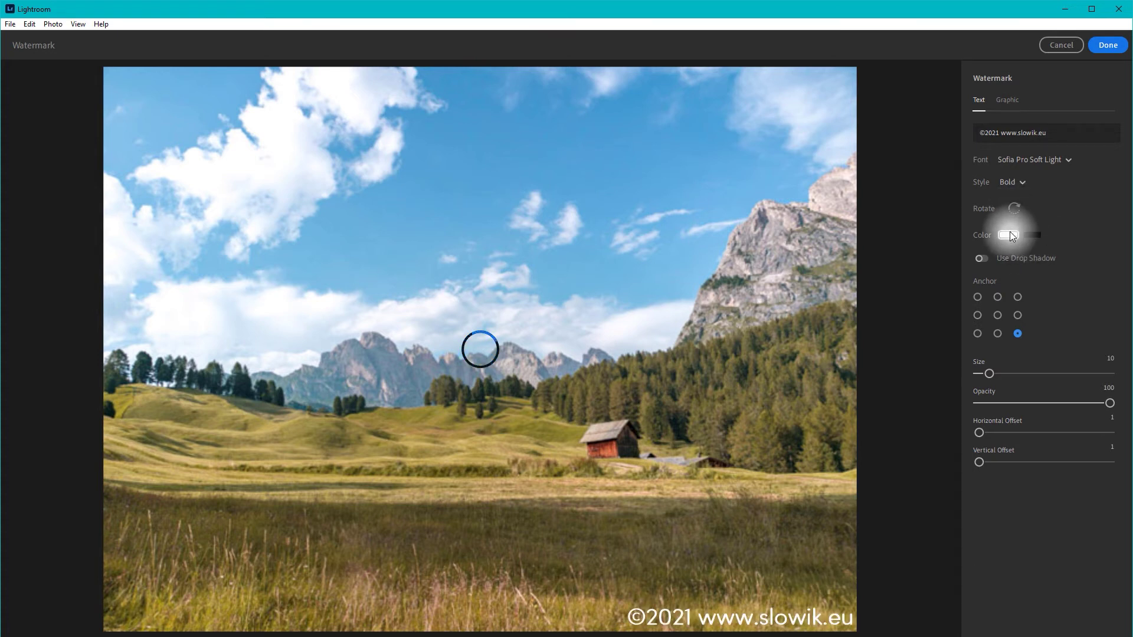
pyautogui.click(982, 258)
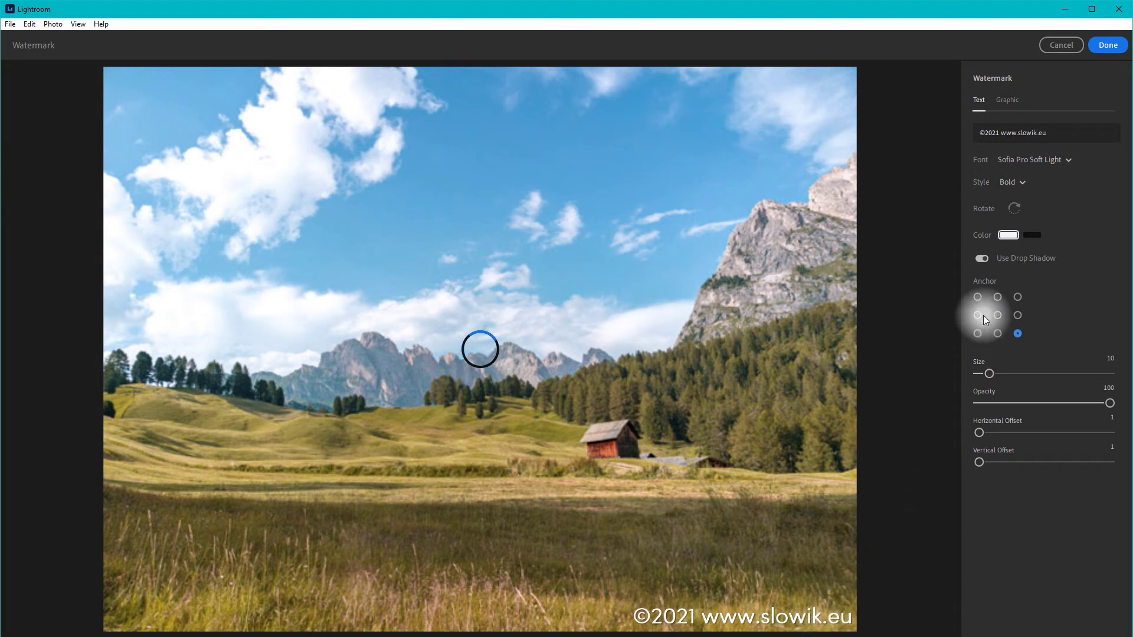
pyautogui.click(980, 258)
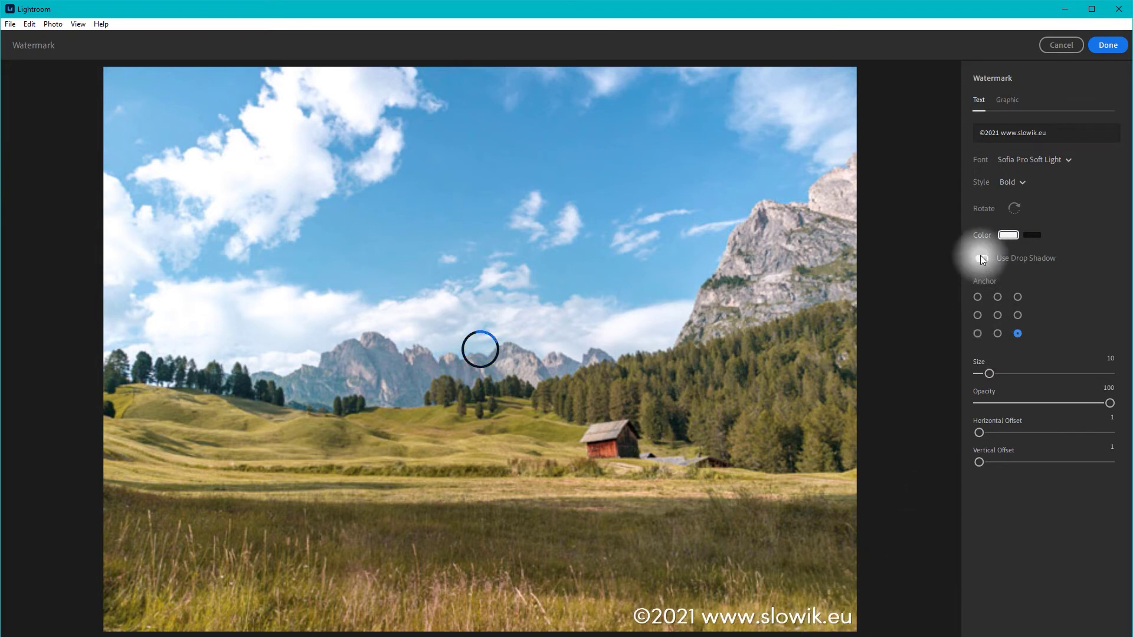
# Try various anchor positions and sizes, ending bottom-right at size 10
pyautogui.click(1016, 297)
pyautogui.click(977, 297)
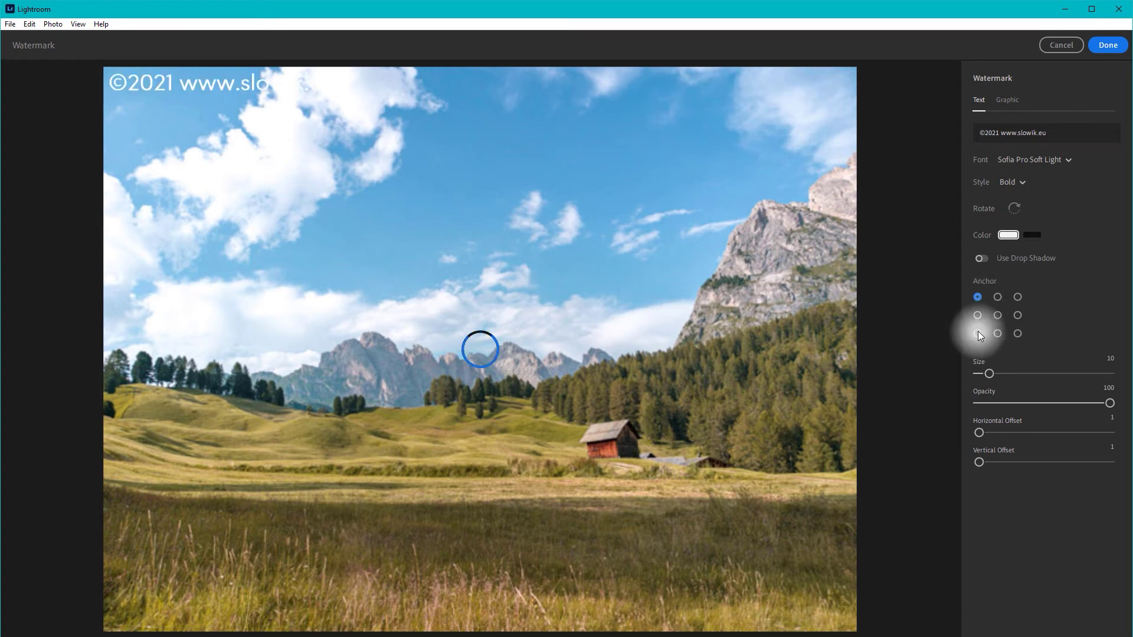
pyautogui.click(978, 333)
pyautogui.click(997, 315)
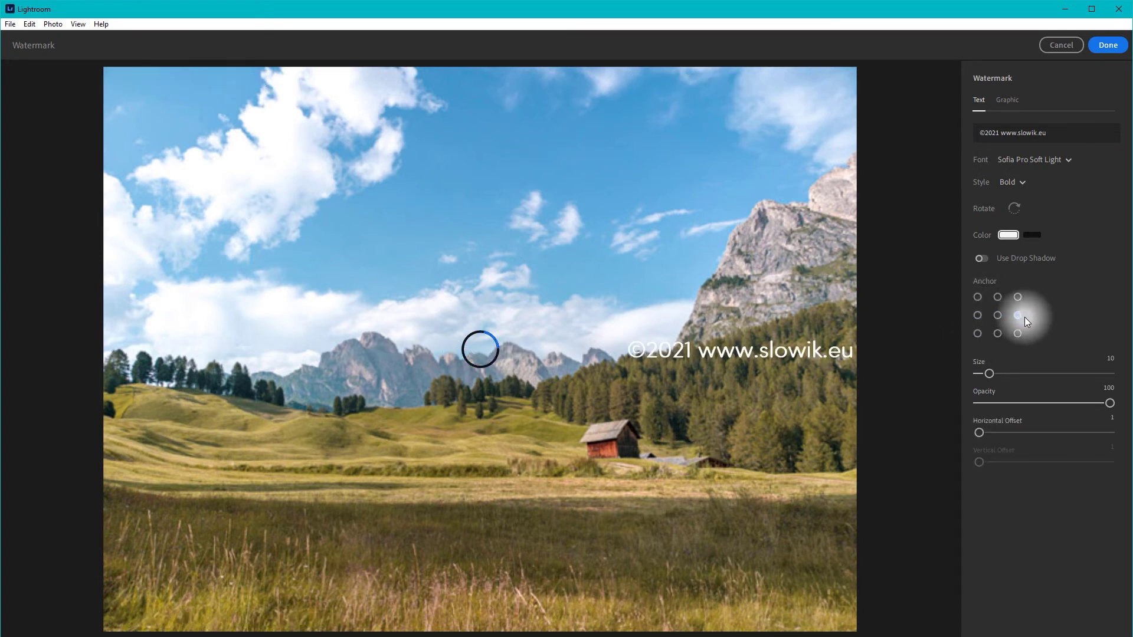
pyautogui.click(1020, 333)
pyautogui.click(999, 317)
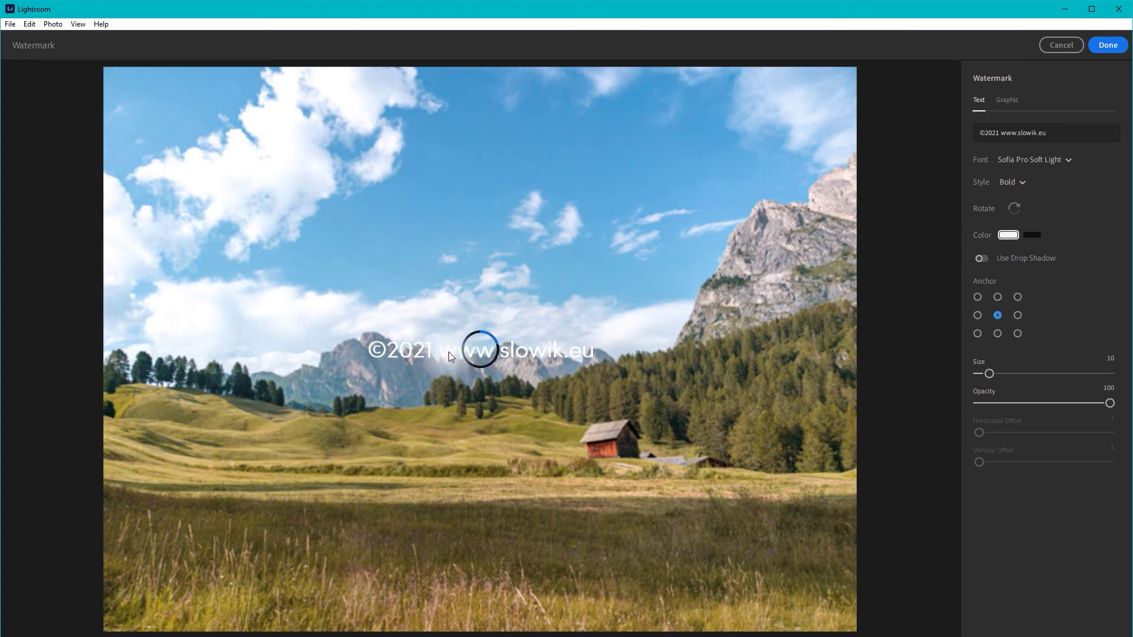
pyautogui.click(774, 348)
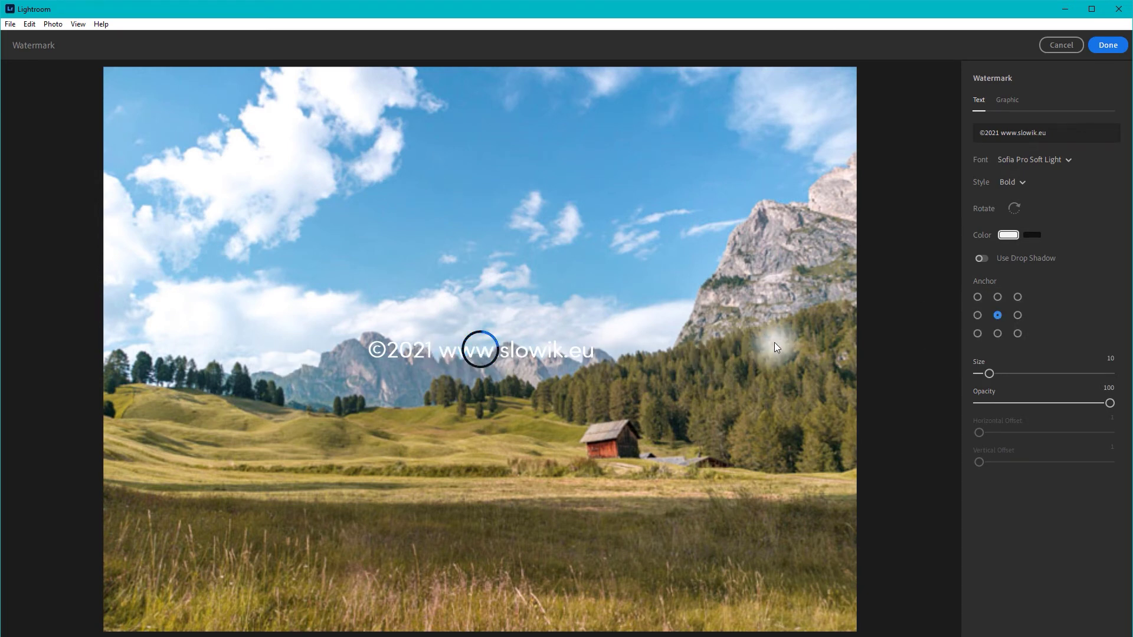
pyautogui.click(1056, 370)
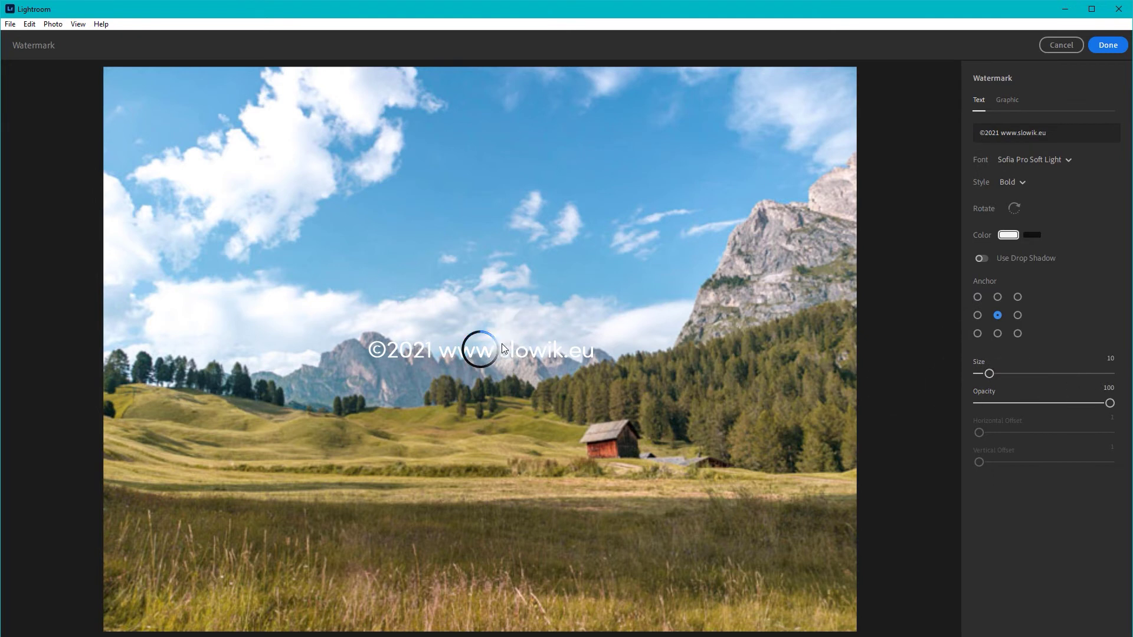
pyautogui.moveTo(989, 373); pyautogui.dragTo(1024, 382)
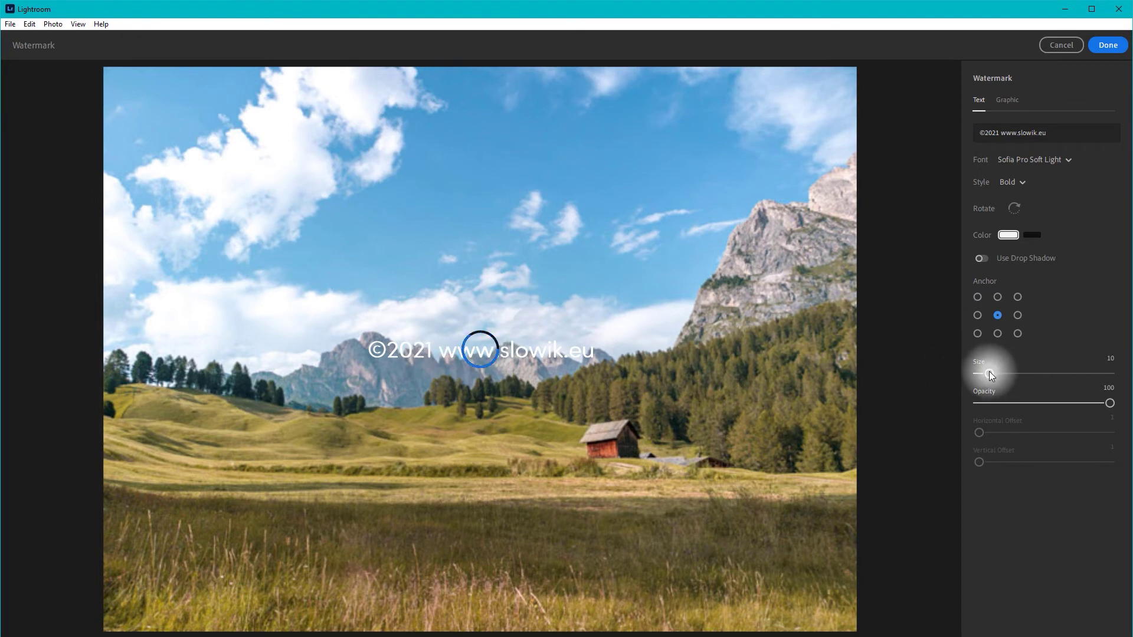
pyautogui.doubleClick(1019, 378)
pyautogui.click(1017, 333)
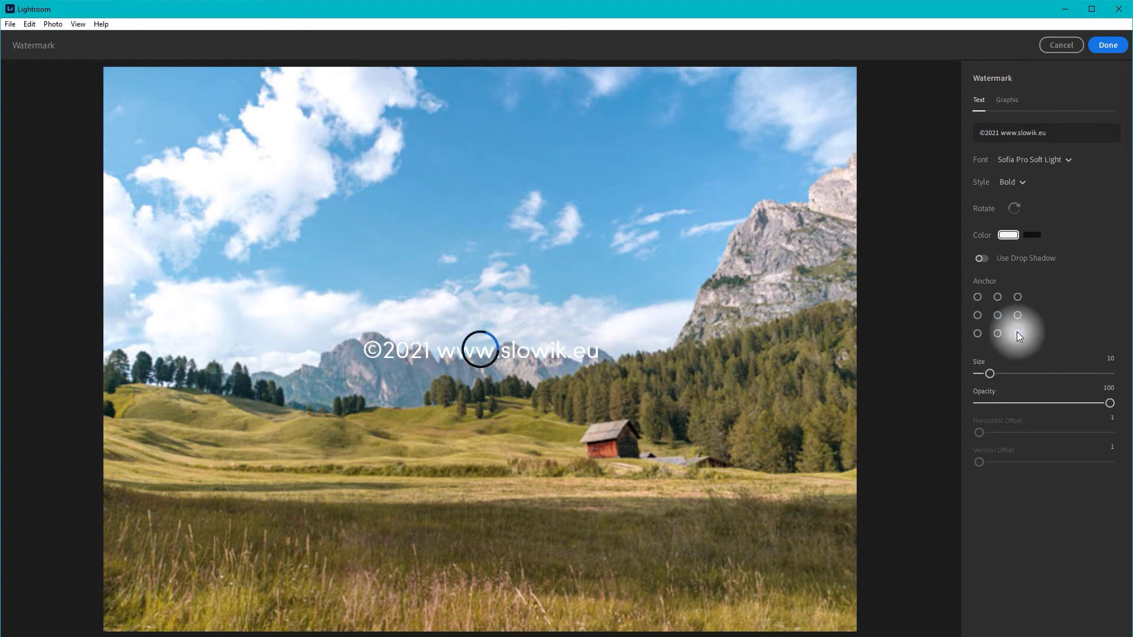
# Keep the watermark at size 10 and lower its opacity to 80
pyautogui.moveTo(990, 373); pyautogui.dragTo(986, 374)
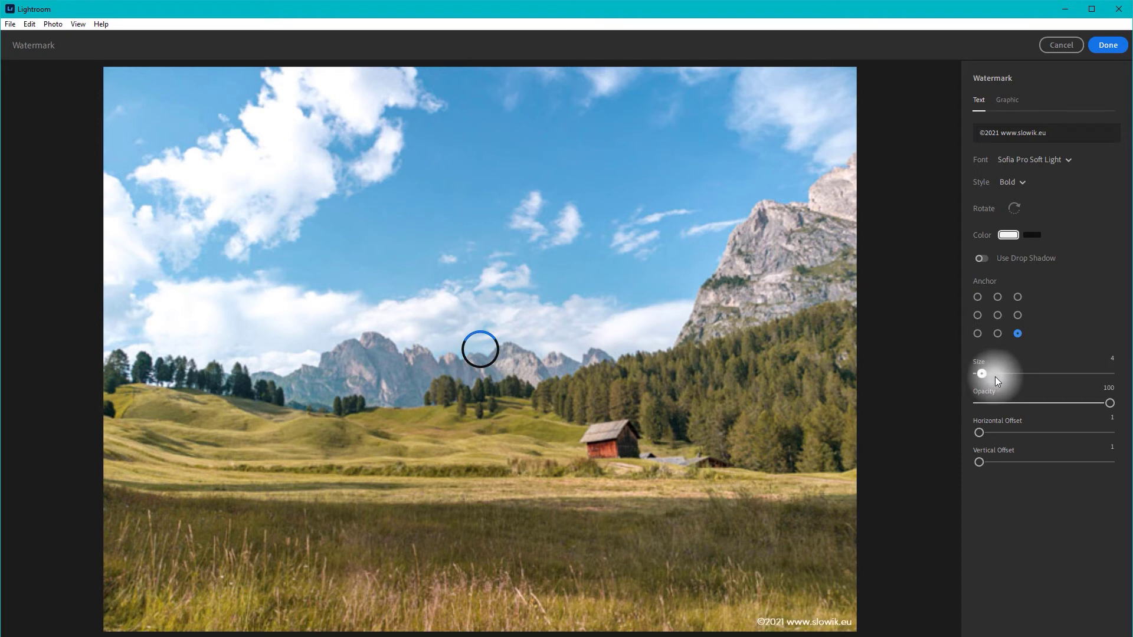
pyautogui.moveTo(1000, 377); pyautogui.dragTo(991, 373)
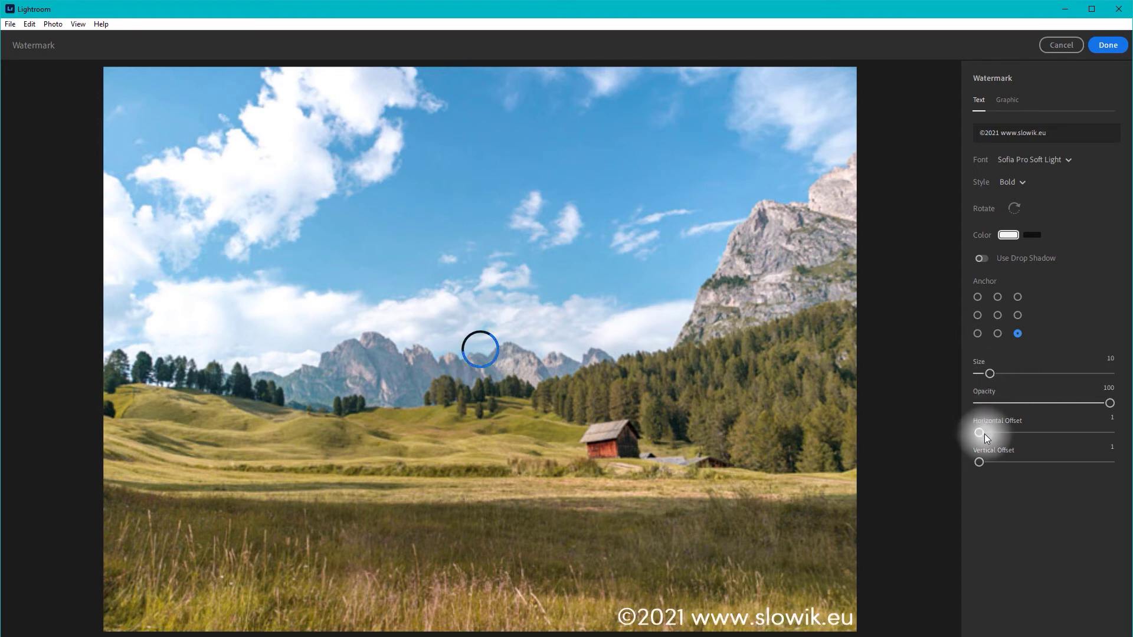
pyautogui.moveTo(1109, 403); pyautogui.dragTo(1088, 405)
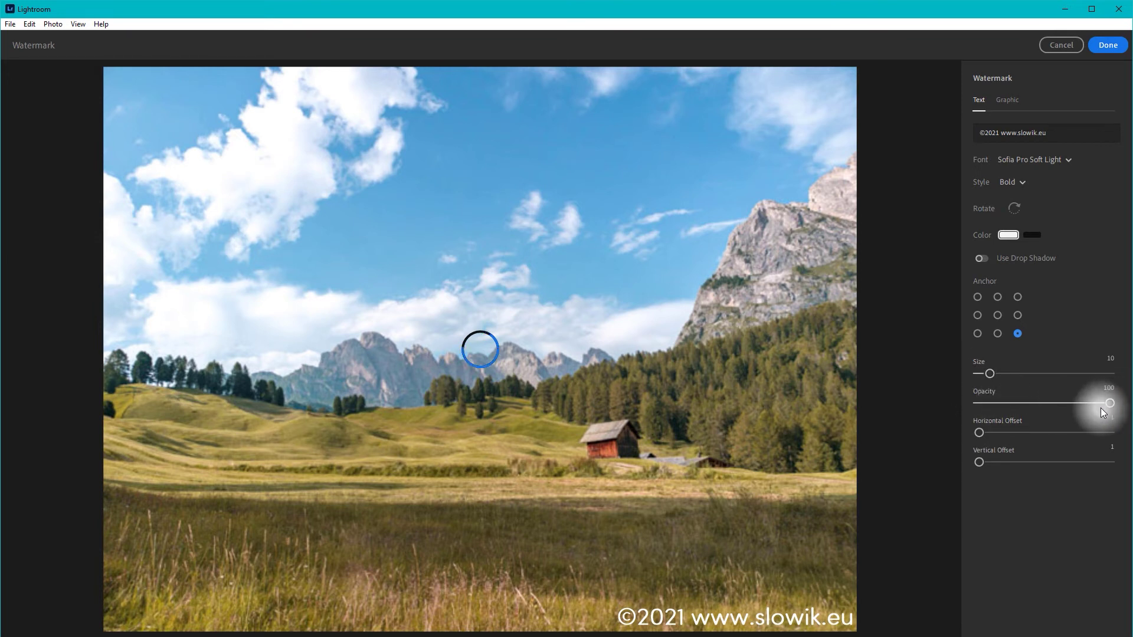
pyautogui.moveTo(1063, 405)
pyautogui.mouseDown()
pyautogui.moveTo(1067, 415)
pyautogui.moveTo(1098, 406)
pyautogui.moveTo(1088, 405)
pyautogui.mouseUp()
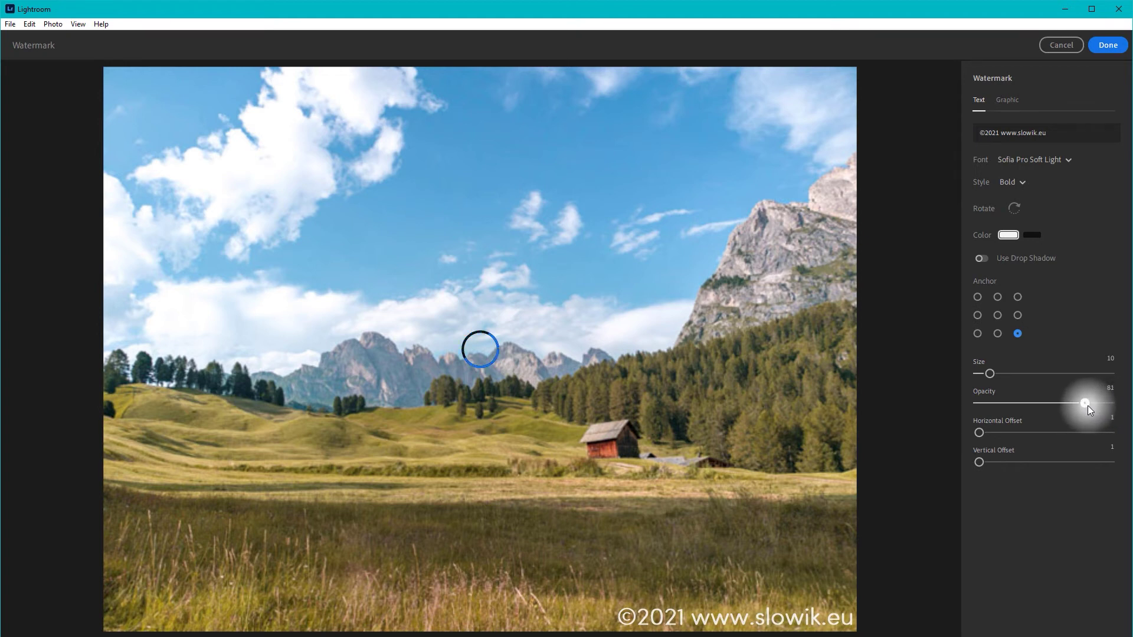
pyautogui.moveTo(1087, 405); pyautogui.dragTo(1087, 405)
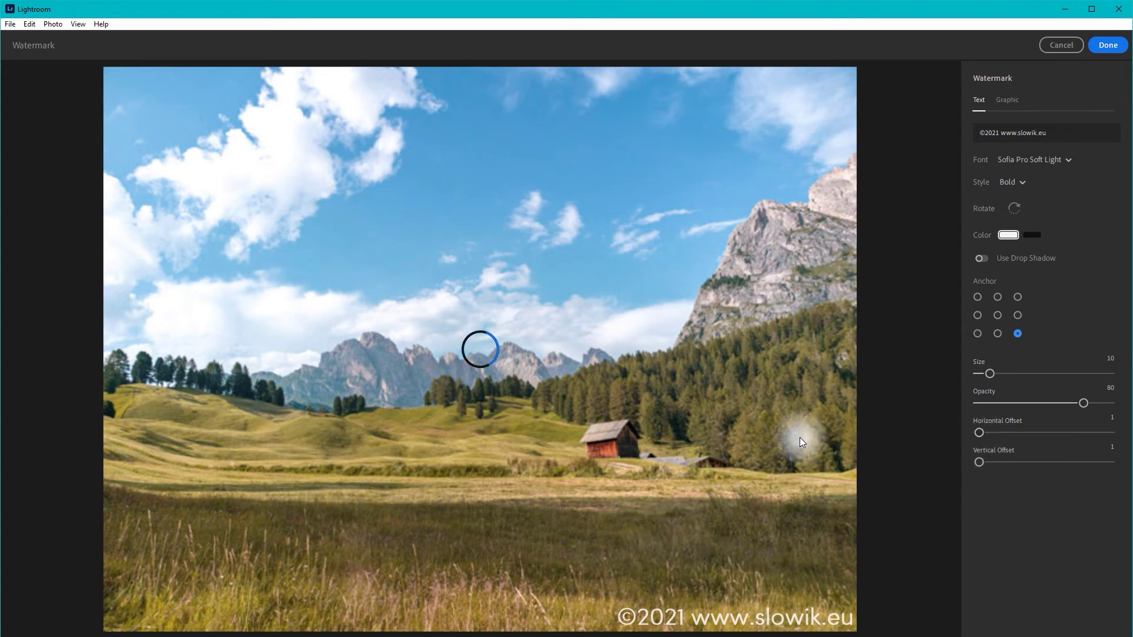
pyautogui.moveTo(980, 433)
pyautogui.mouseDown()
pyautogui.moveTo(1002, 434)
pyautogui.moveTo(984, 433)
pyautogui.mouseUp()
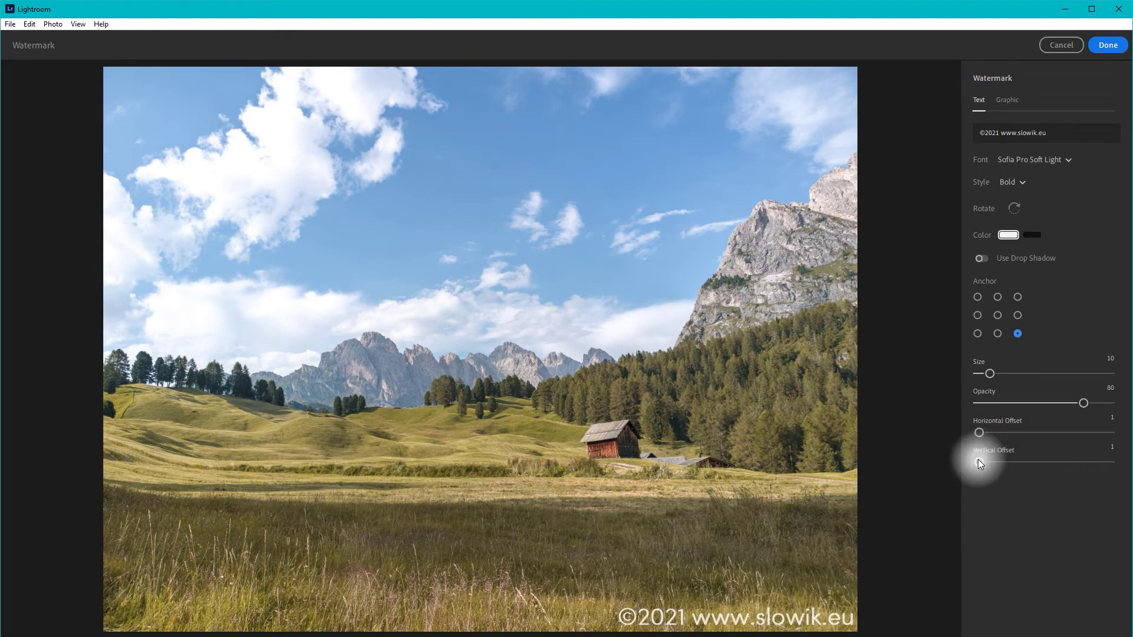
pyautogui.click(1005, 101)
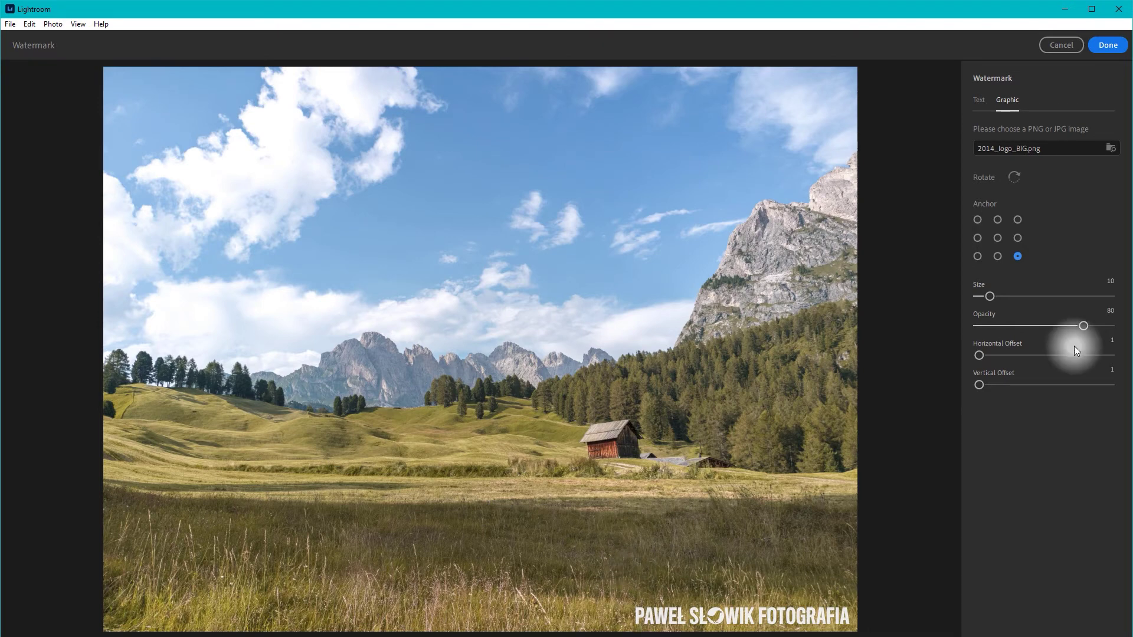
# Keep the logo watermark bottom-right, shrink it to size 8, and confirm with Done
pyautogui.click(1017, 220)
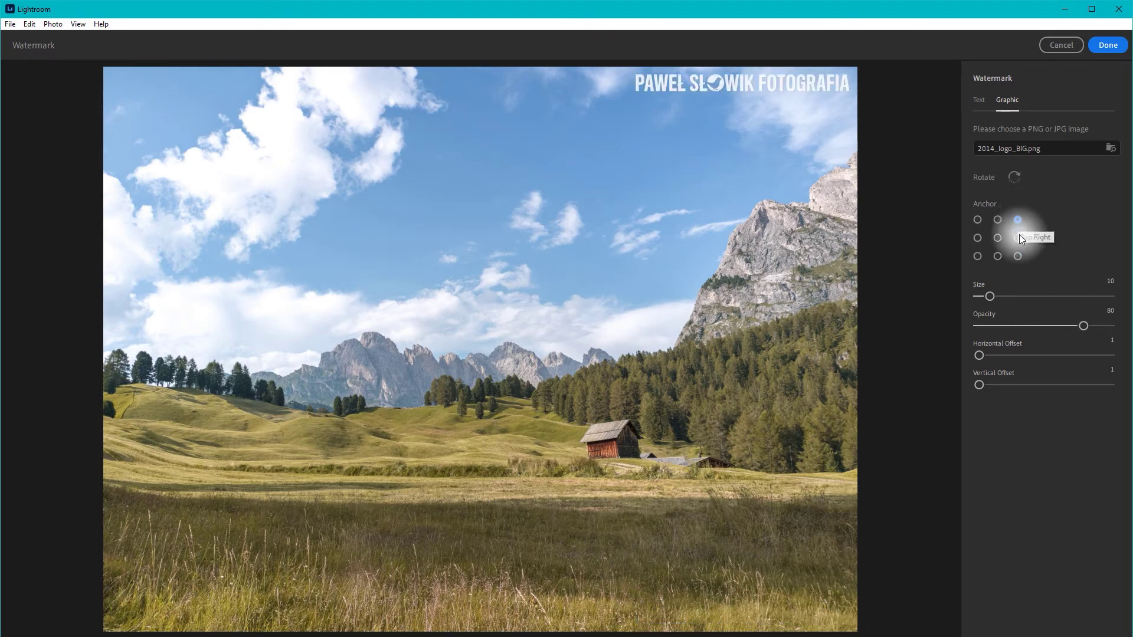
pyautogui.click(1017, 239)
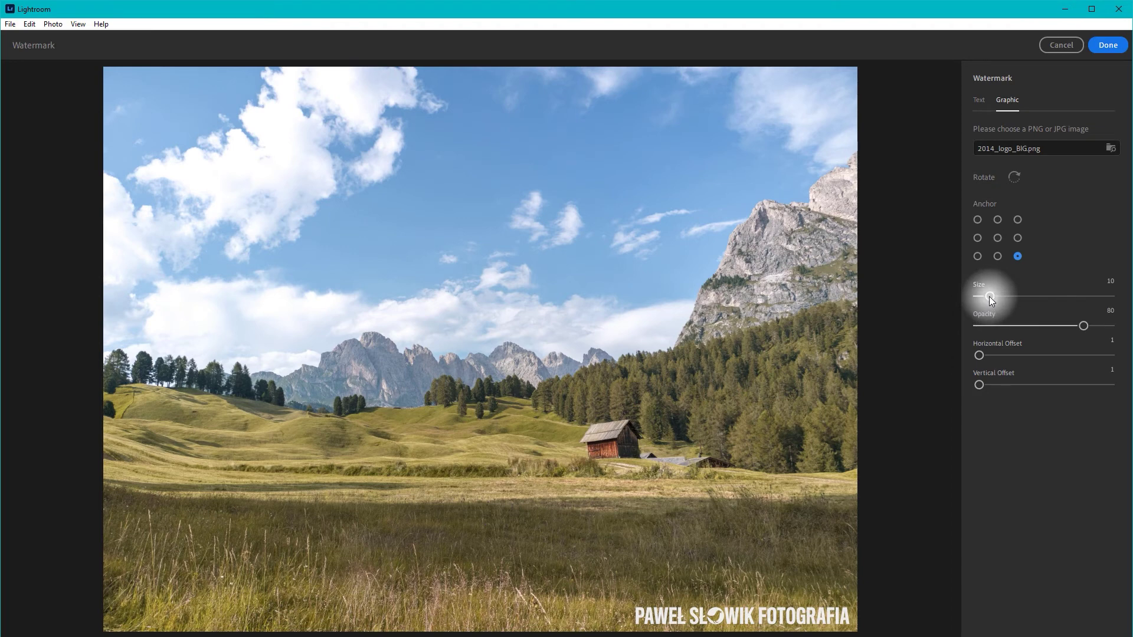
pyautogui.moveTo(988, 297); pyautogui.dragTo(995, 296)
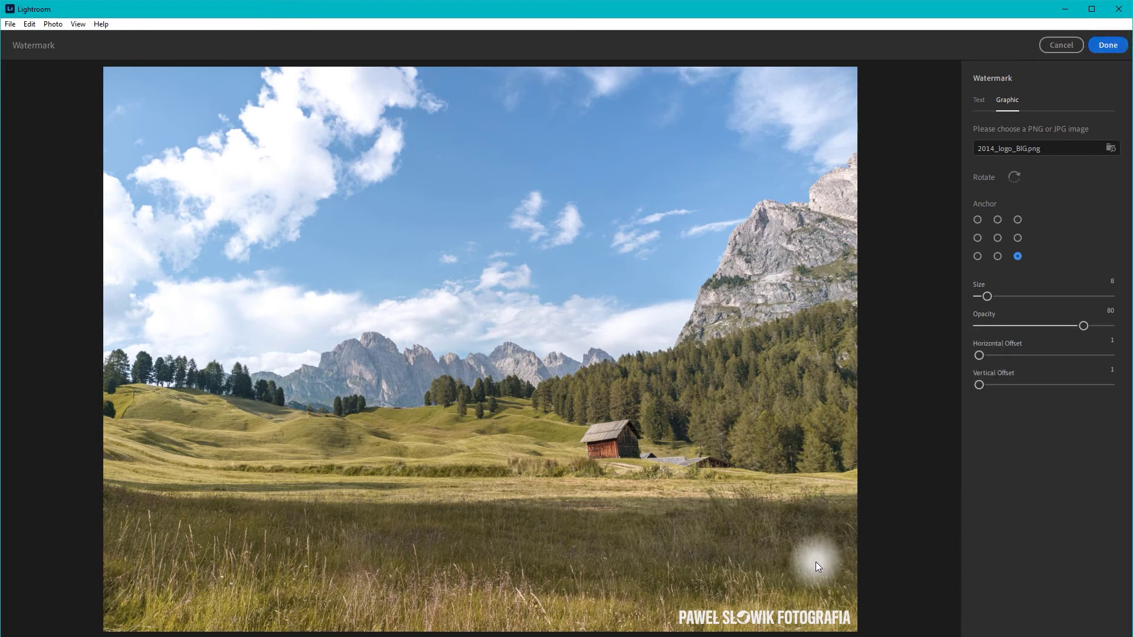
pyautogui.click(1105, 47)
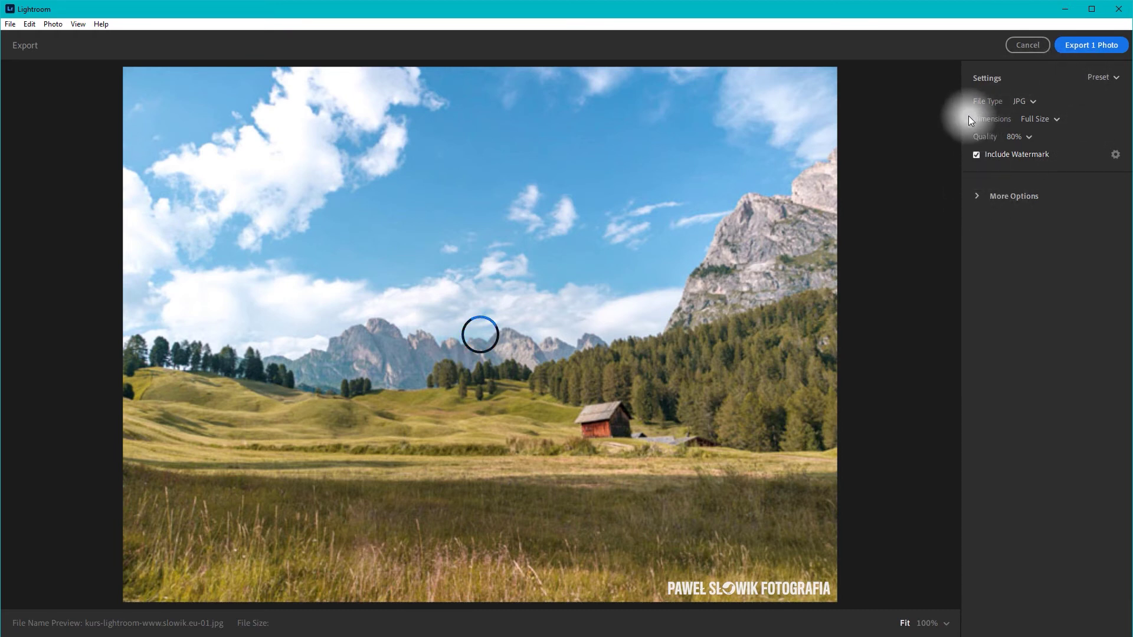
# Expand More Options and include all metadata in the export instead of copyright only
pyautogui.click(978, 196)
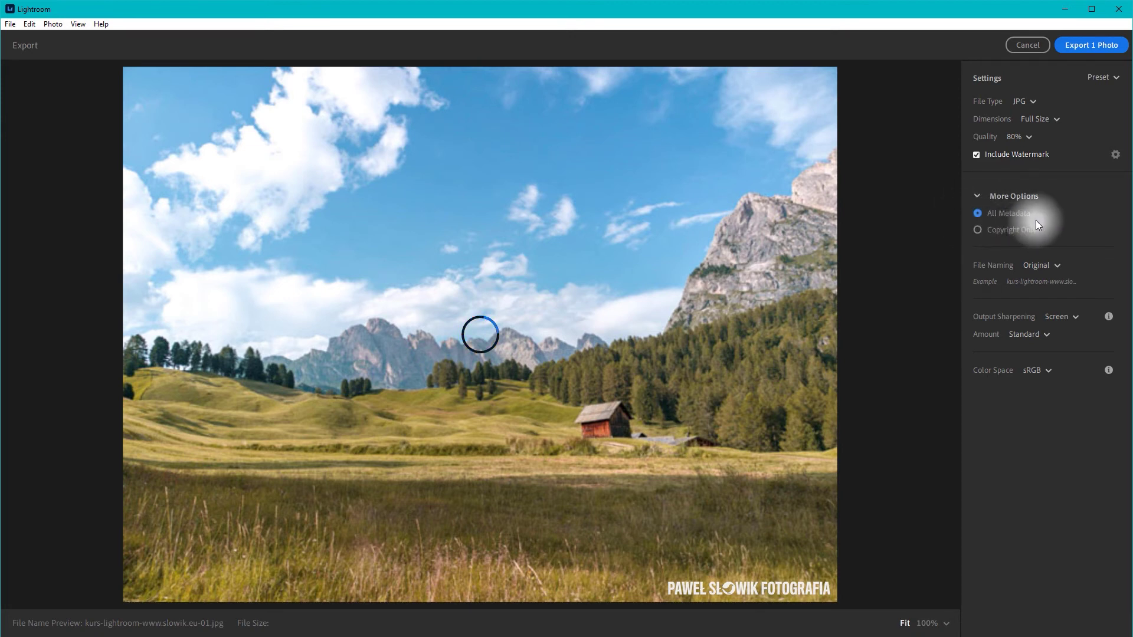
pyautogui.click(989, 233)
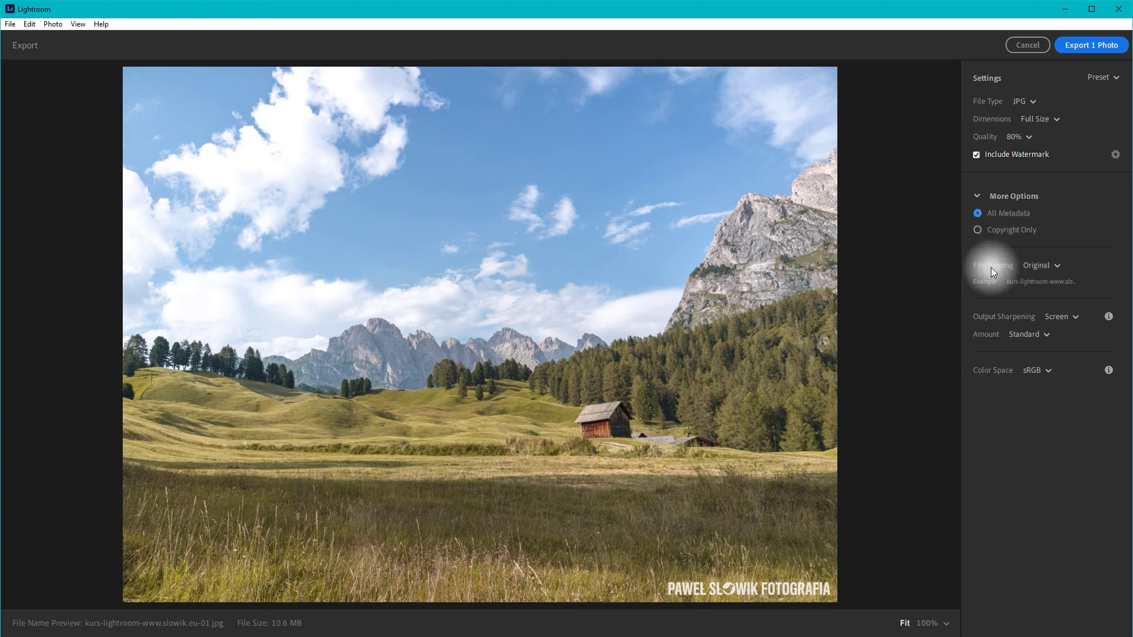
# Try Custom Name file naming, then revert to Original file names
pyautogui.click(1039, 267)
pyautogui.click(1054, 303)
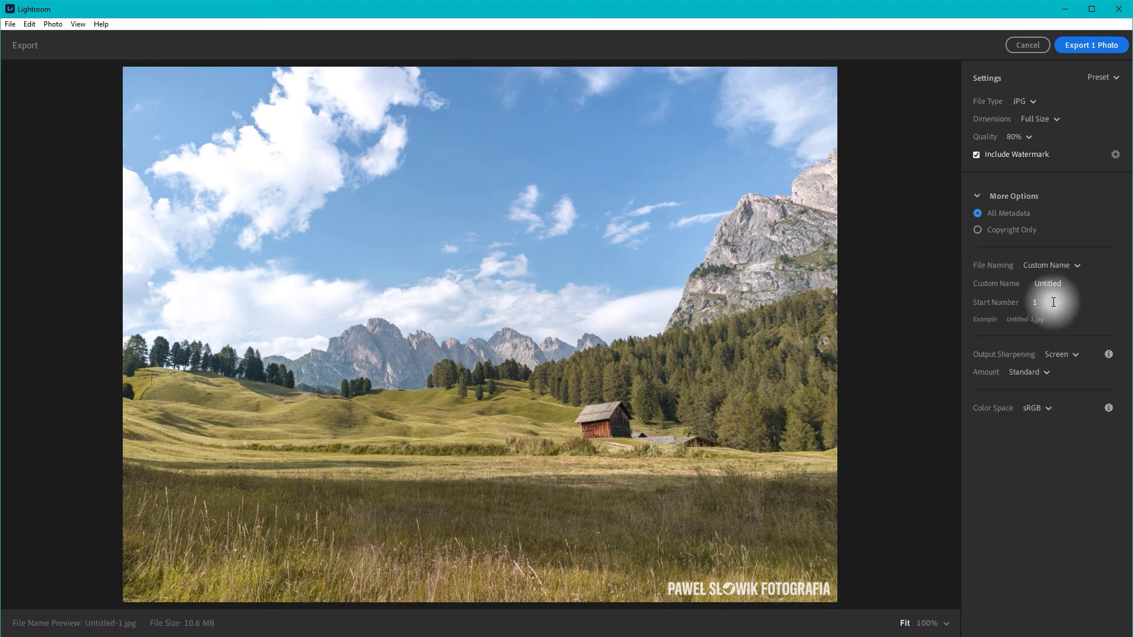
pyautogui.doubleClick(1052, 283)
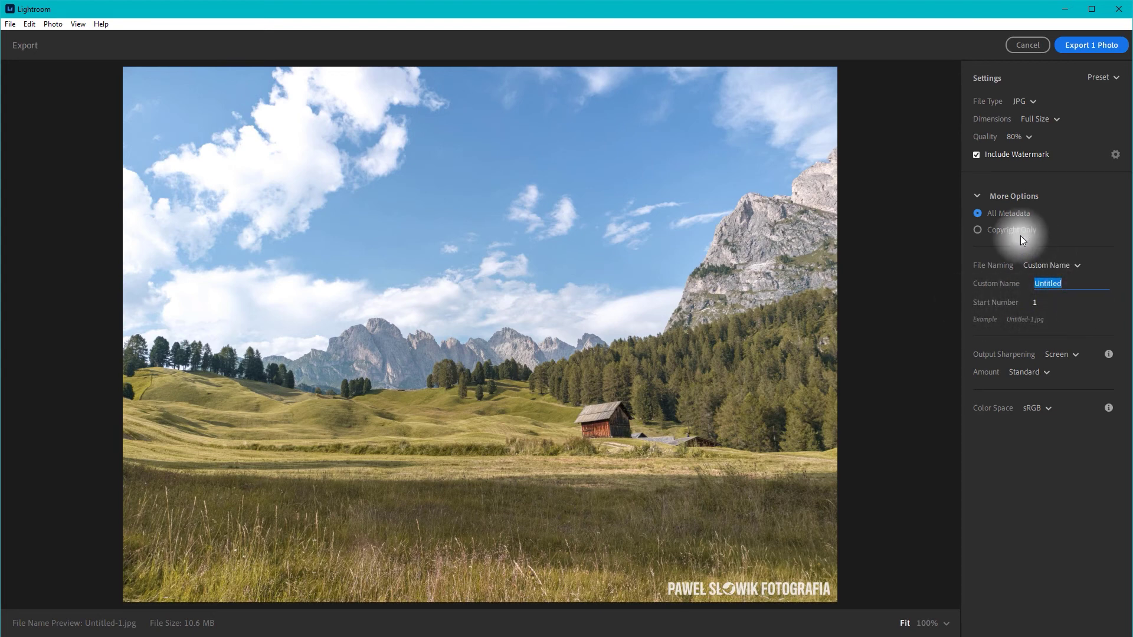
pyautogui.click(1057, 266)
pyautogui.click(1049, 287)
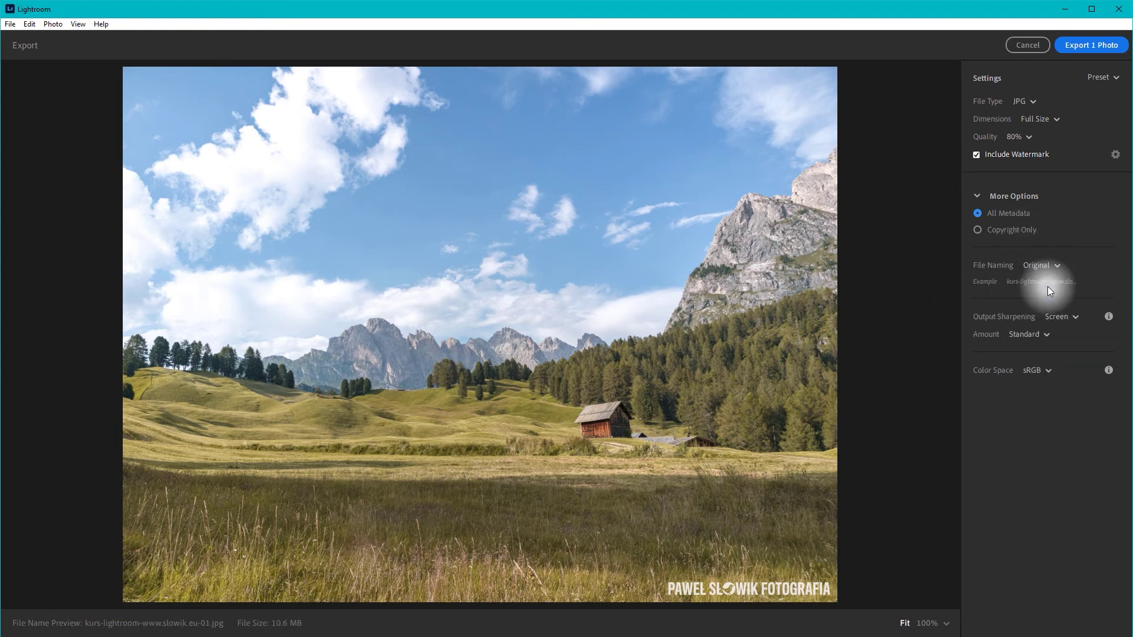
# Set Output Sharpening to None and check the sRGB colour space setting
pyautogui.click(1063, 316)
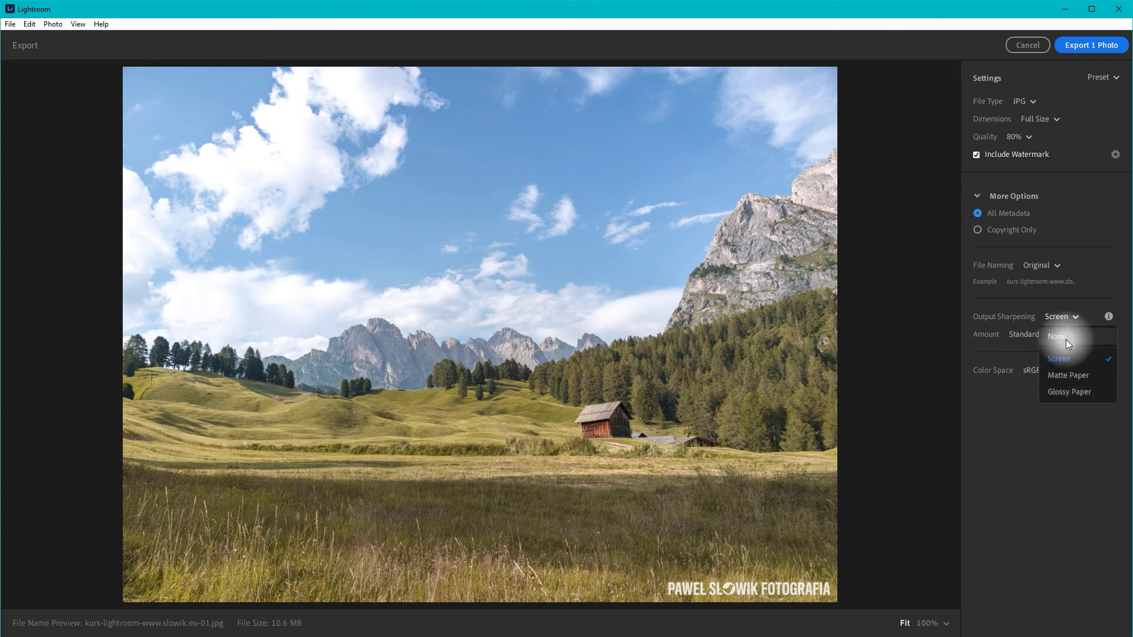
pyautogui.click(1065, 339)
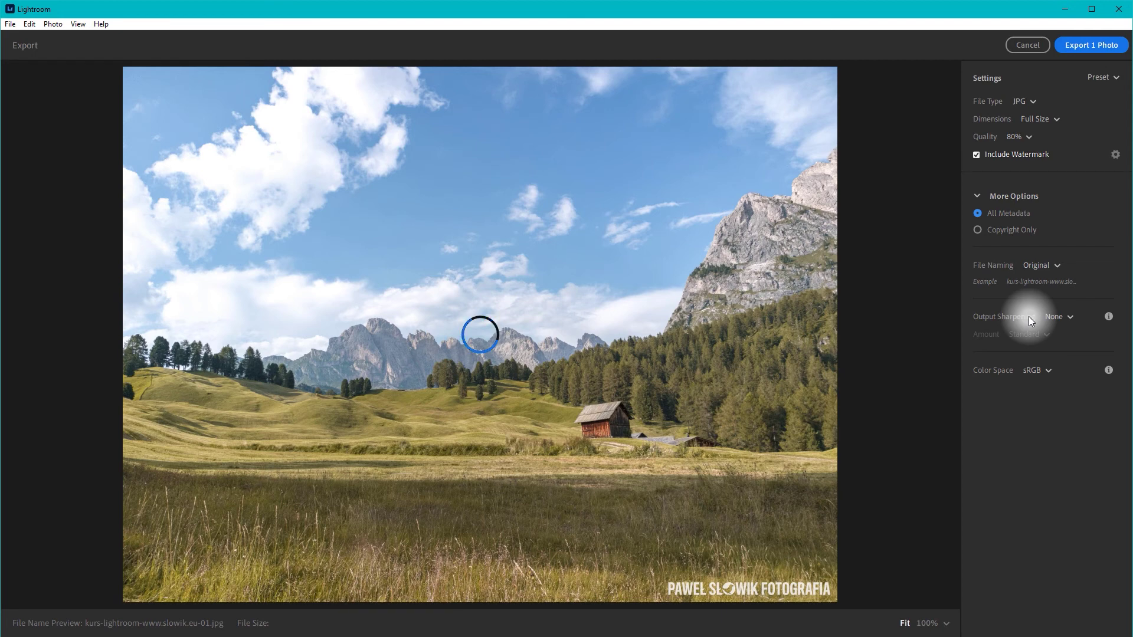
pyautogui.click(1040, 370)
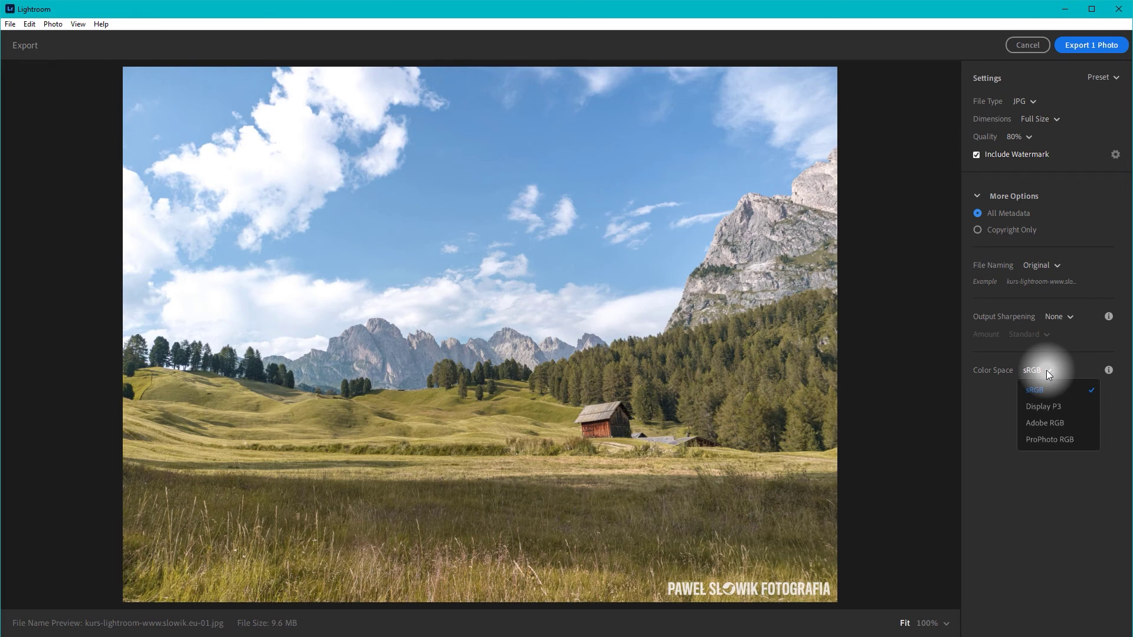
pyautogui.click(1046, 370)
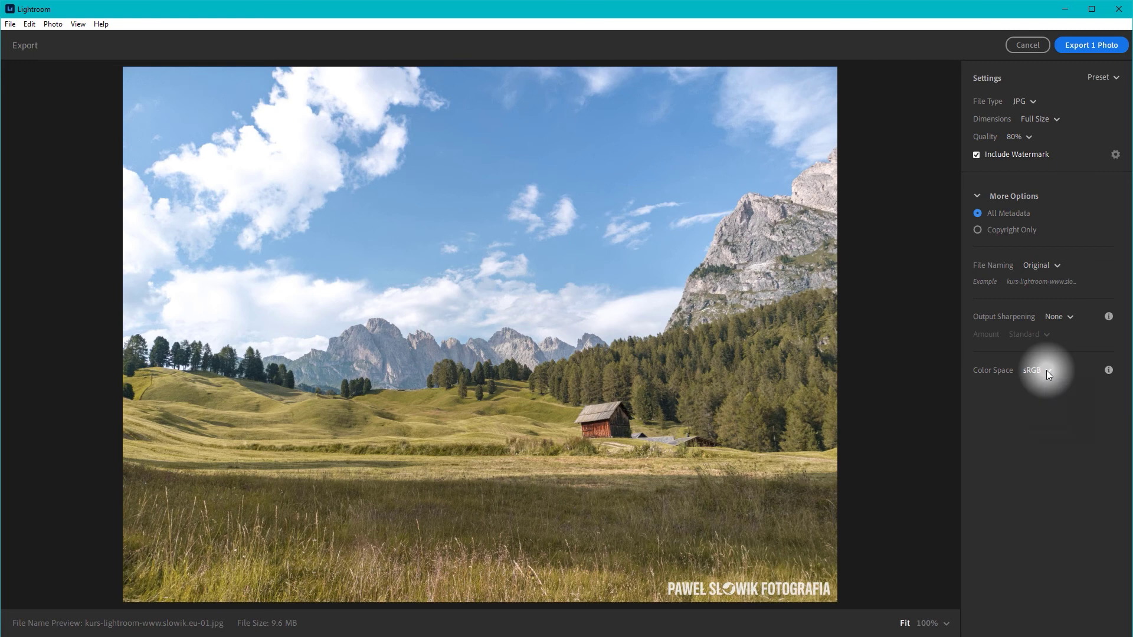
pyautogui.click(1046, 370)
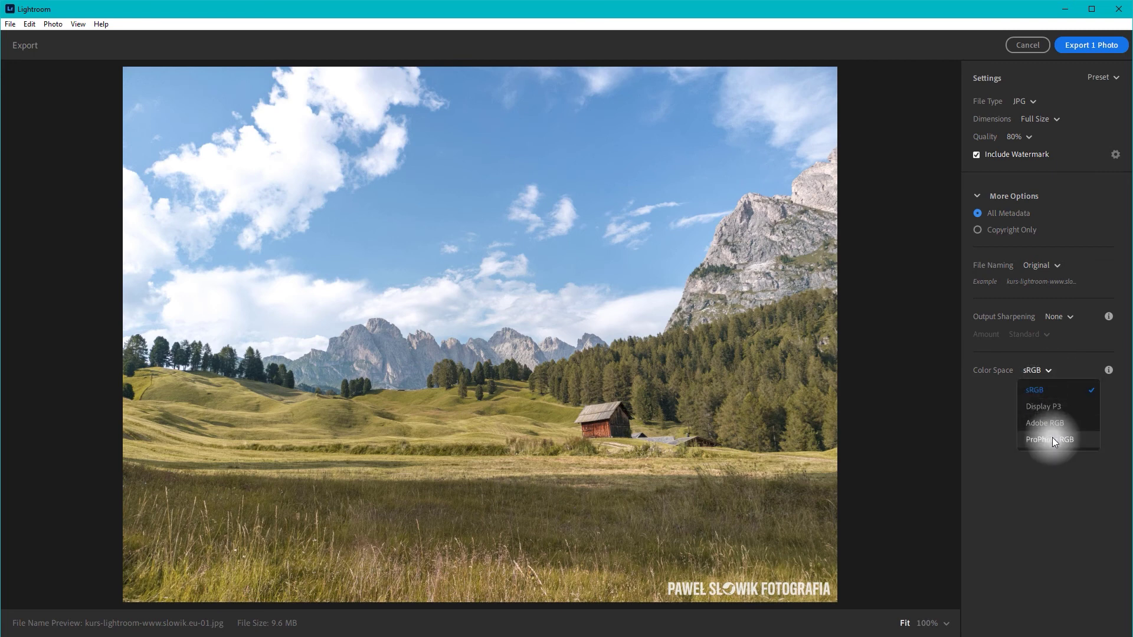
pyautogui.click(1043, 374)
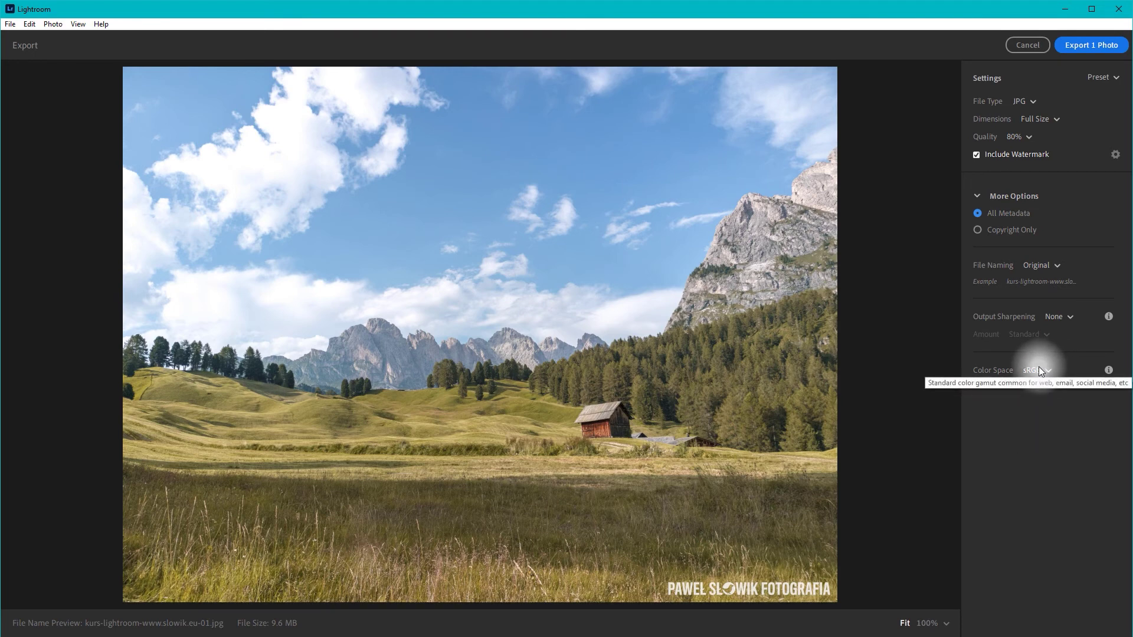
pyautogui.moveTo(1036, 370)
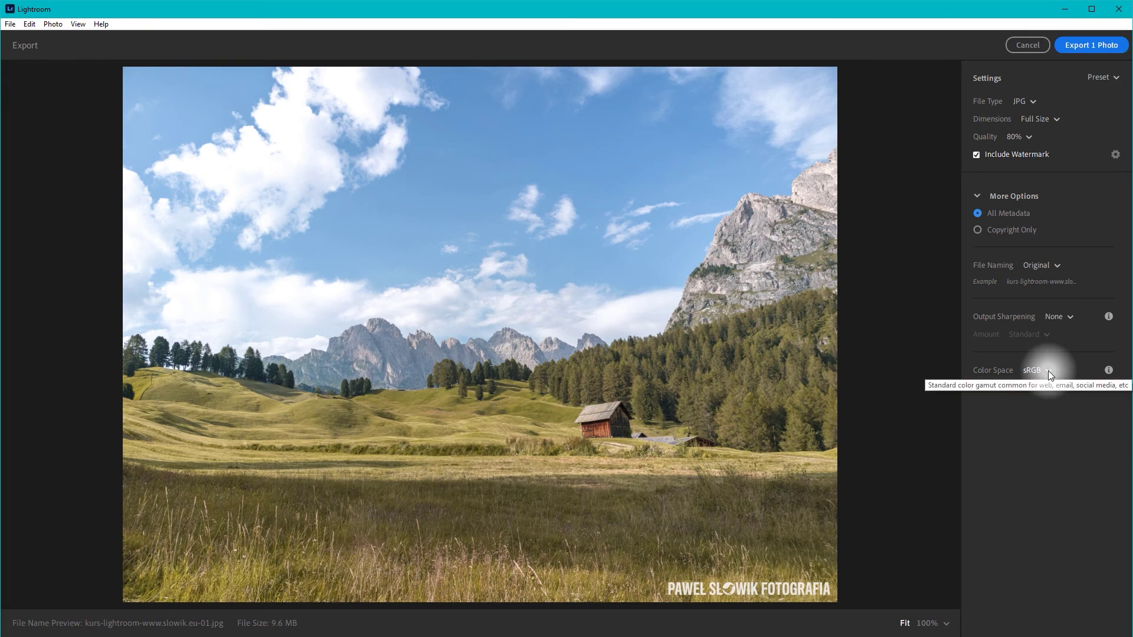
# Start the one-photo export, cancel the folder picker with Anuluj, and cancel out of Export
pyautogui.click(1087, 45)
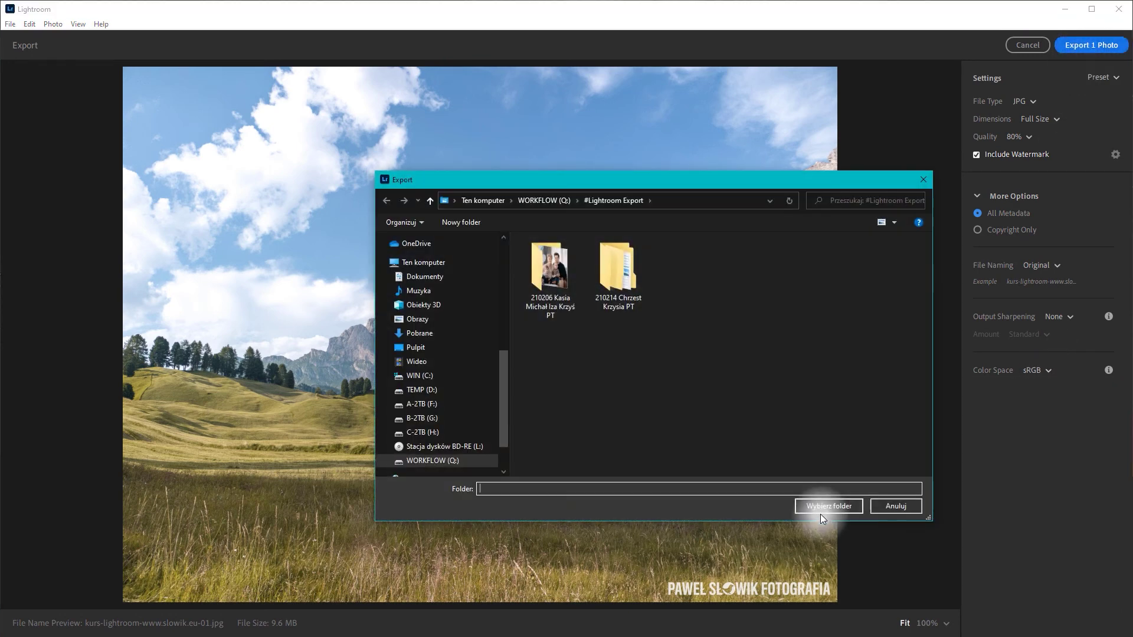
pyautogui.write('d')
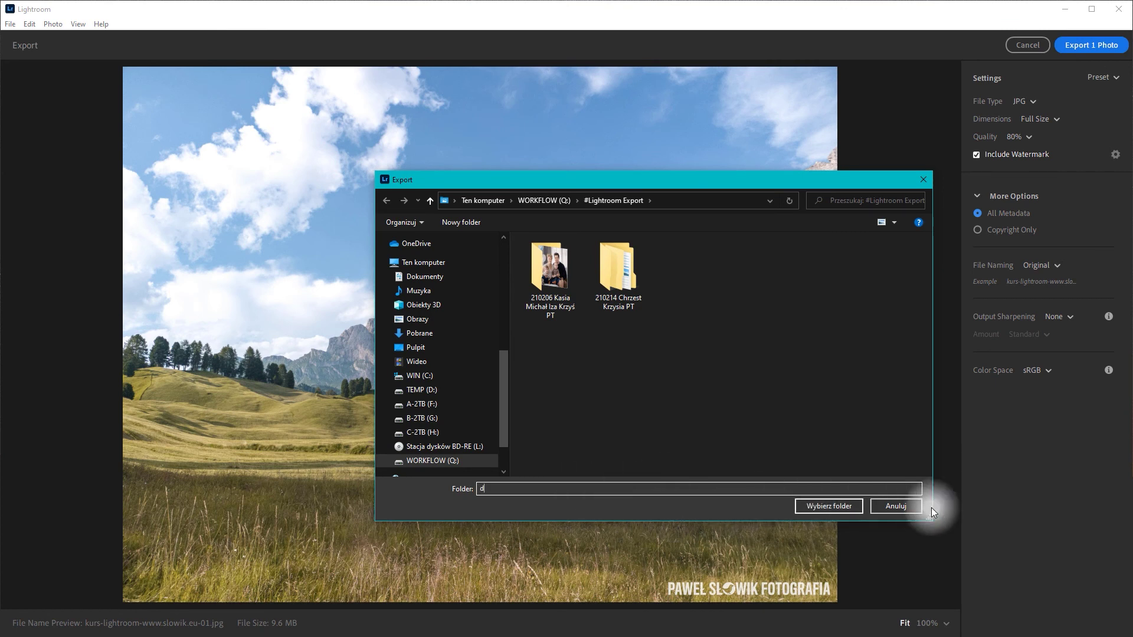
pyautogui.click(885, 507)
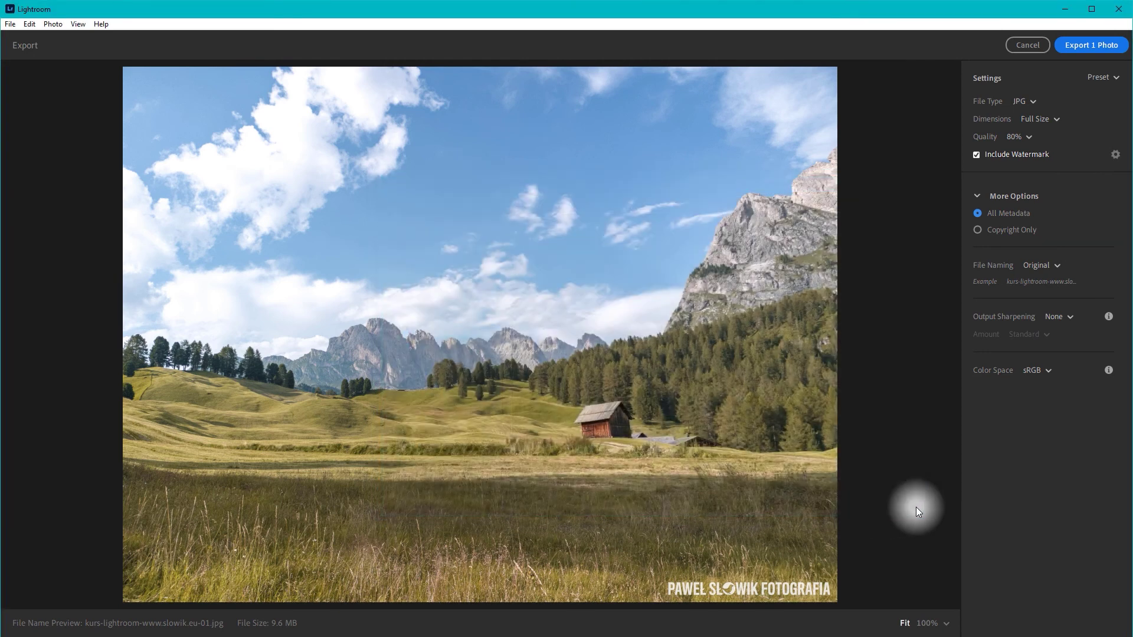
pyautogui.click(1037, 46)
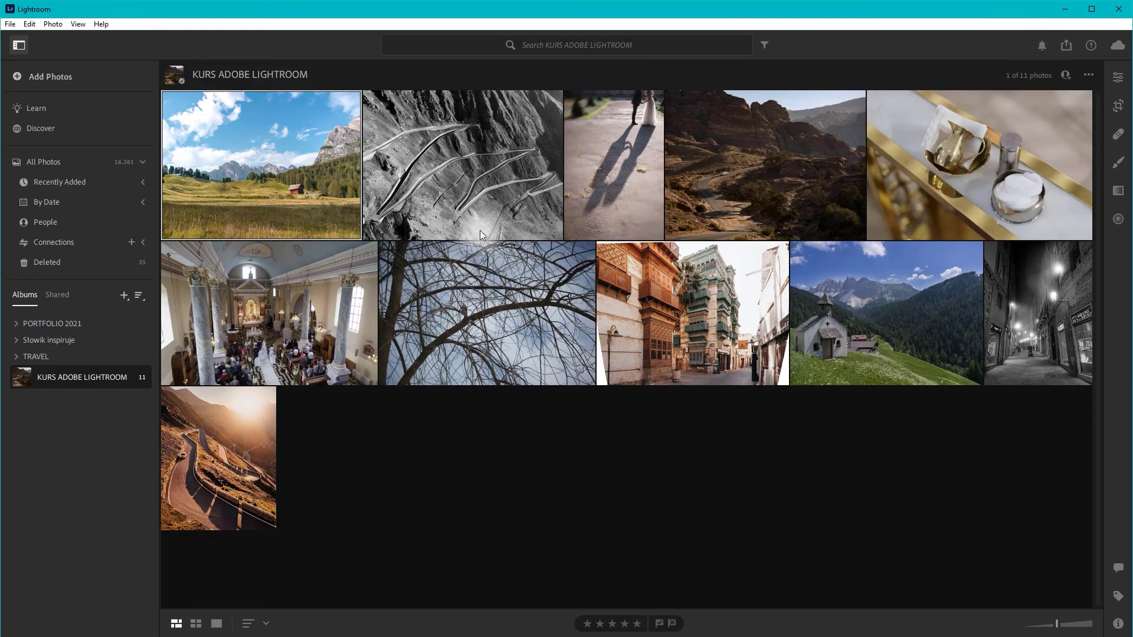
# Add the black-and-white mountain road and desert road photos, then open export settings for all four
pyautogui.keyDown('ctrl'); pyautogui.click(486, 178); pyautogui.keyUp('ctrl')
pyautogui.keyDown('ctrl'); pyautogui.click(781, 177); pyautogui.keyUp('ctrl')
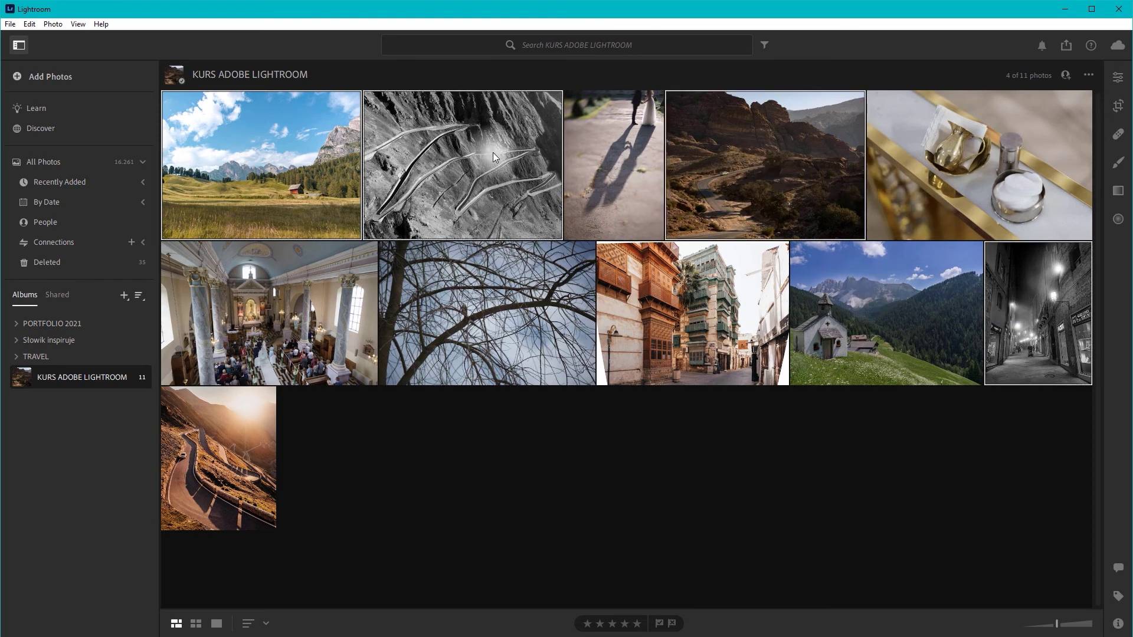
pyautogui.click(1067, 51)
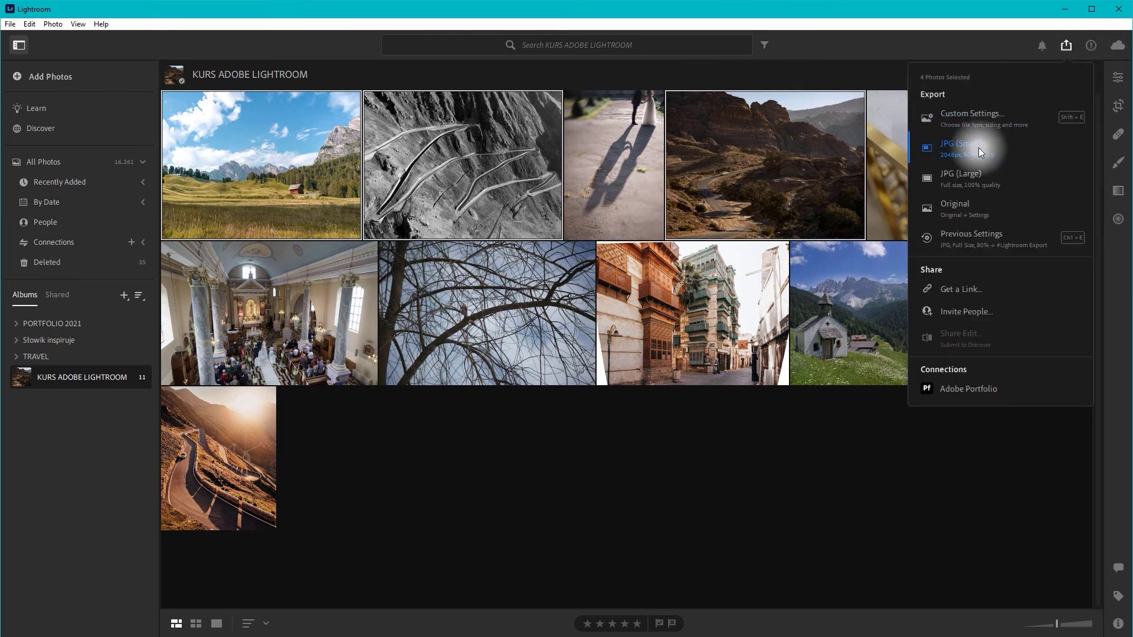
pyautogui.click(978, 120)
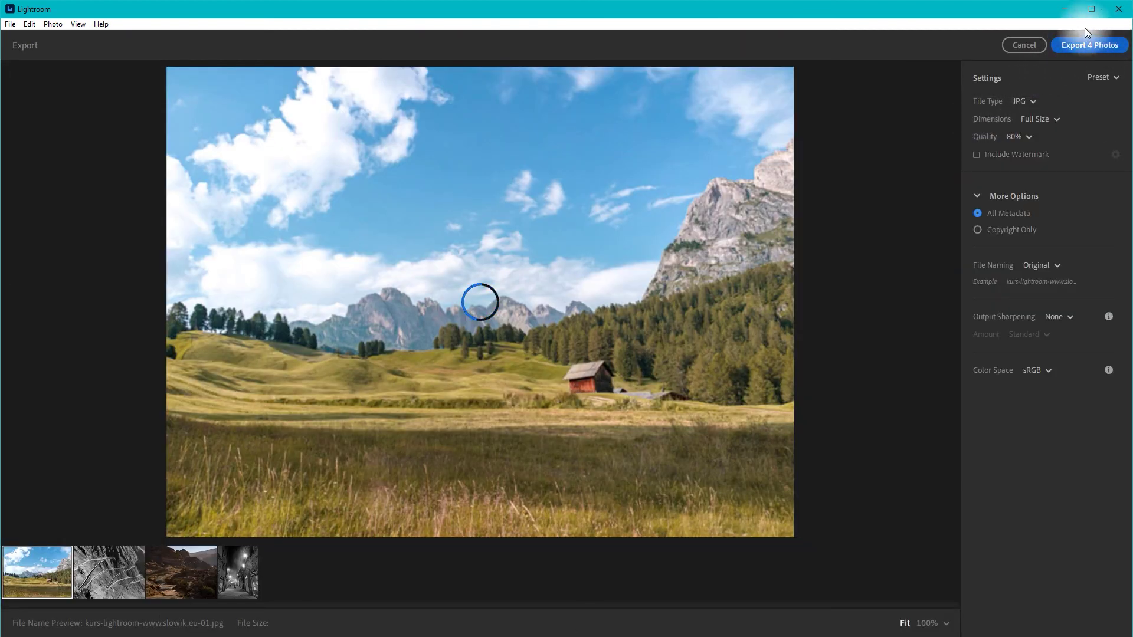
# Export the 4 photos, confirming the #Lightroom Export folder with Wybierz folder
pyautogui.click(1112, 51)
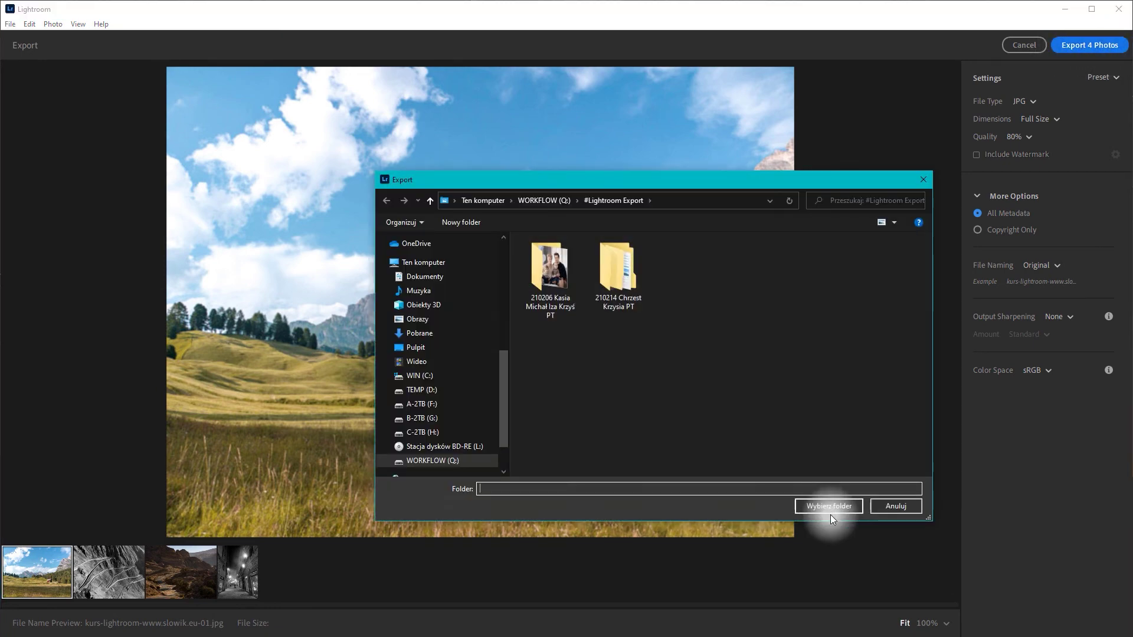
pyautogui.click(825, 506)
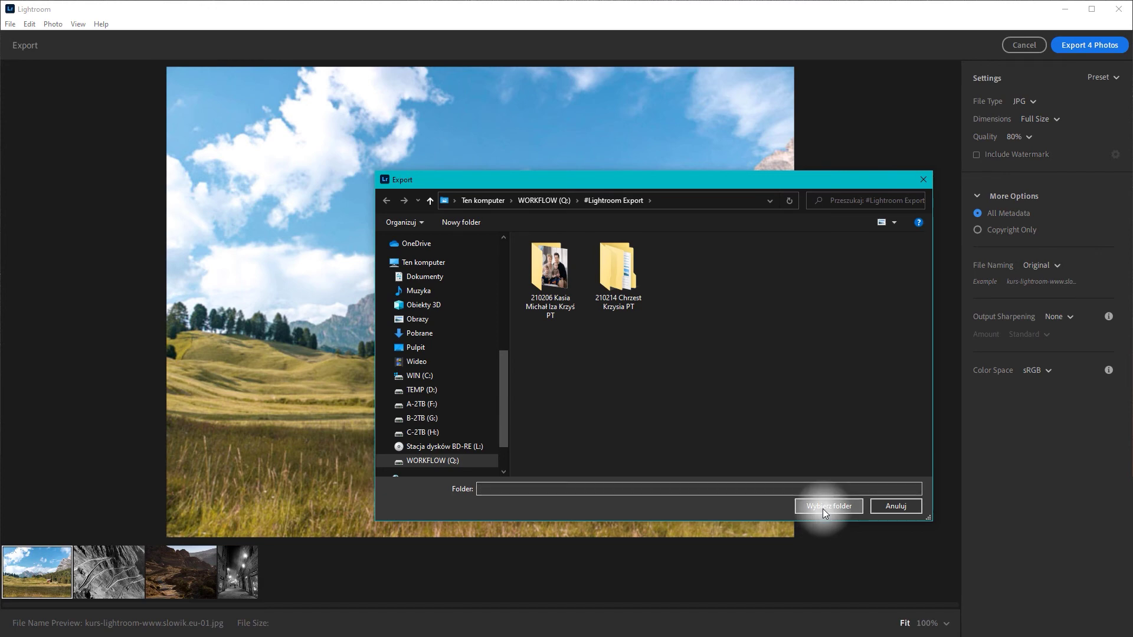